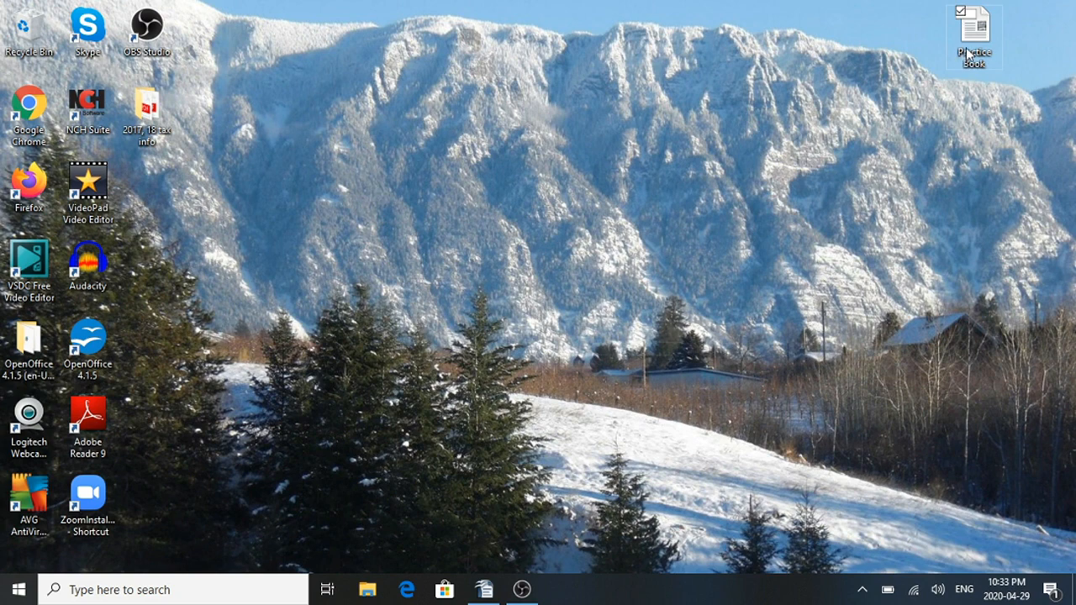
Step: Open the Practice Book document and check the paper size and margins of its Default page style
double_click(976, 43)
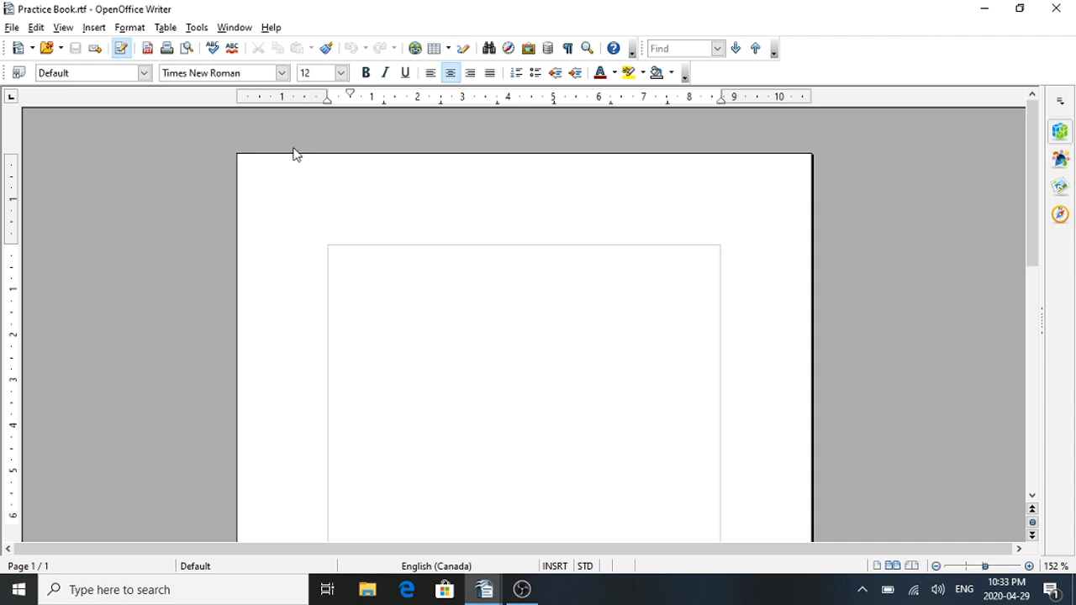
click(132, 30)
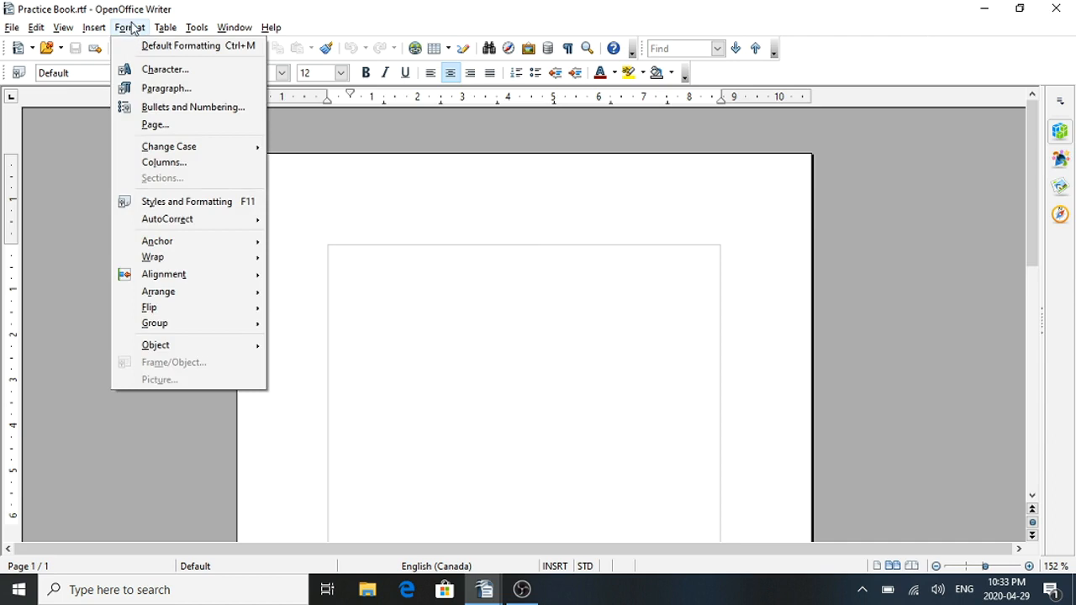
click(153, 125)
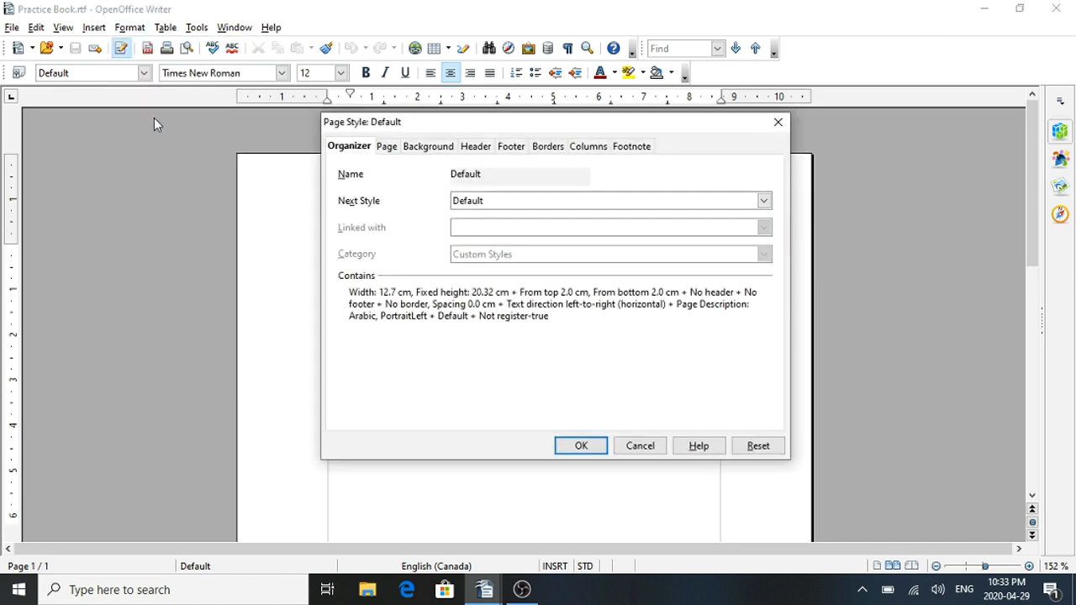
click(393, 149)
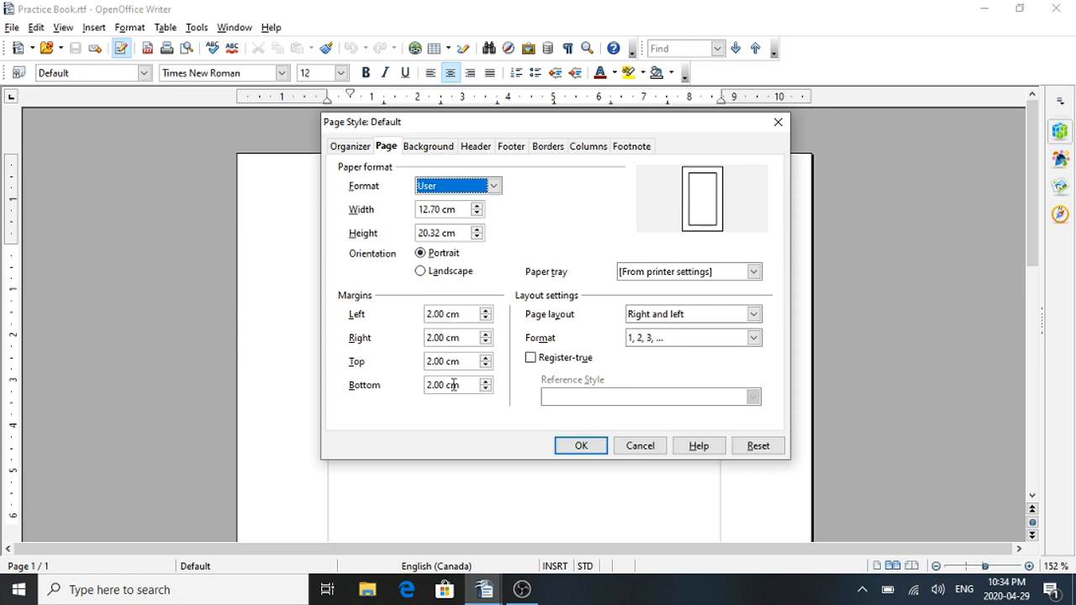
click(580, 448)
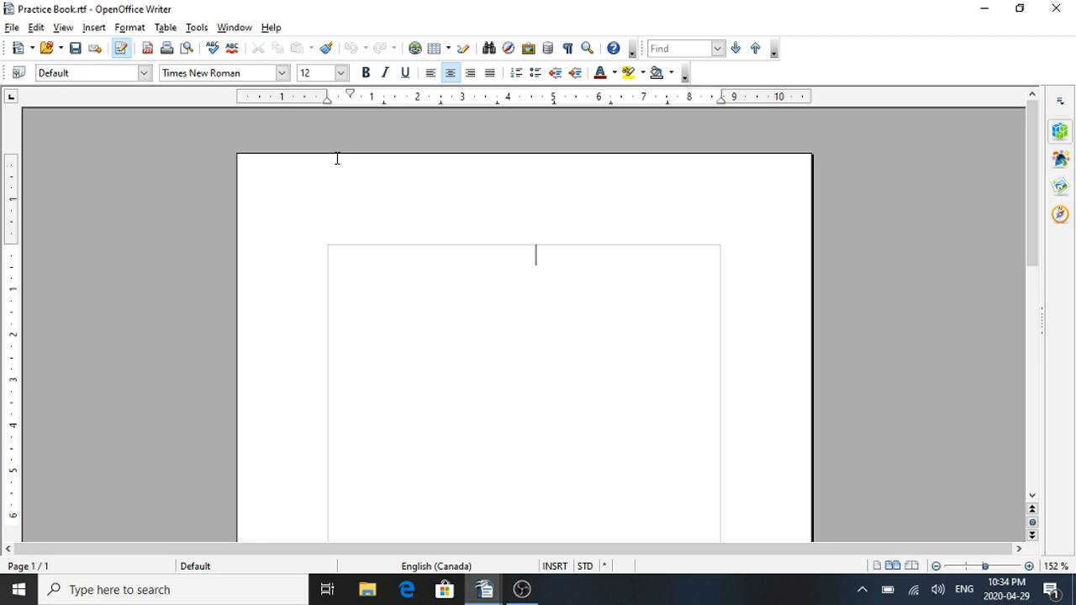
Step: Create a new page style named Basic from the current page and apply it to the page
click(130, 31)
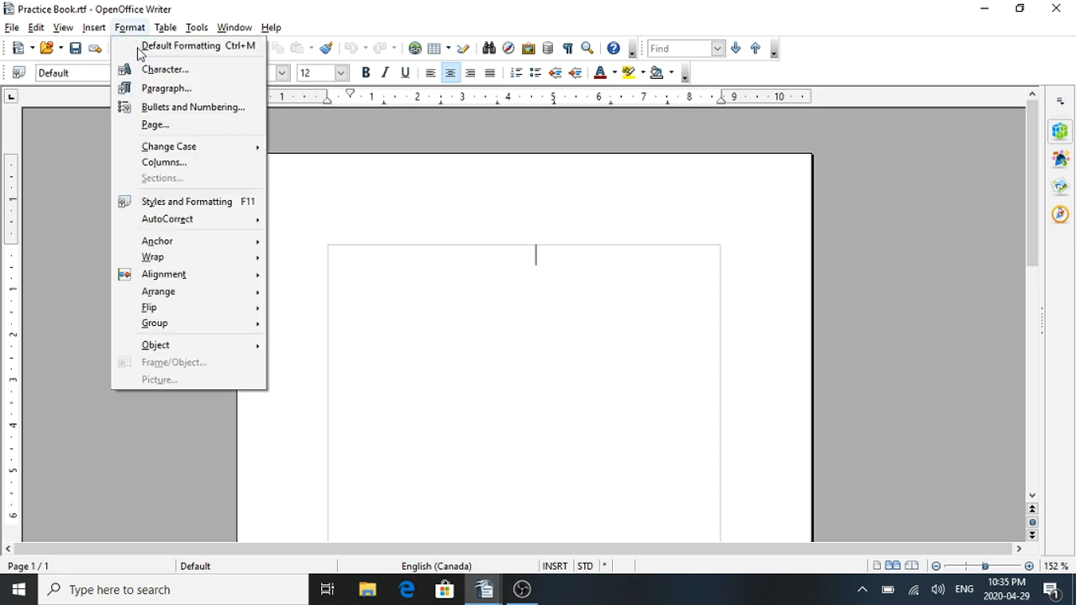
click(170, 203)
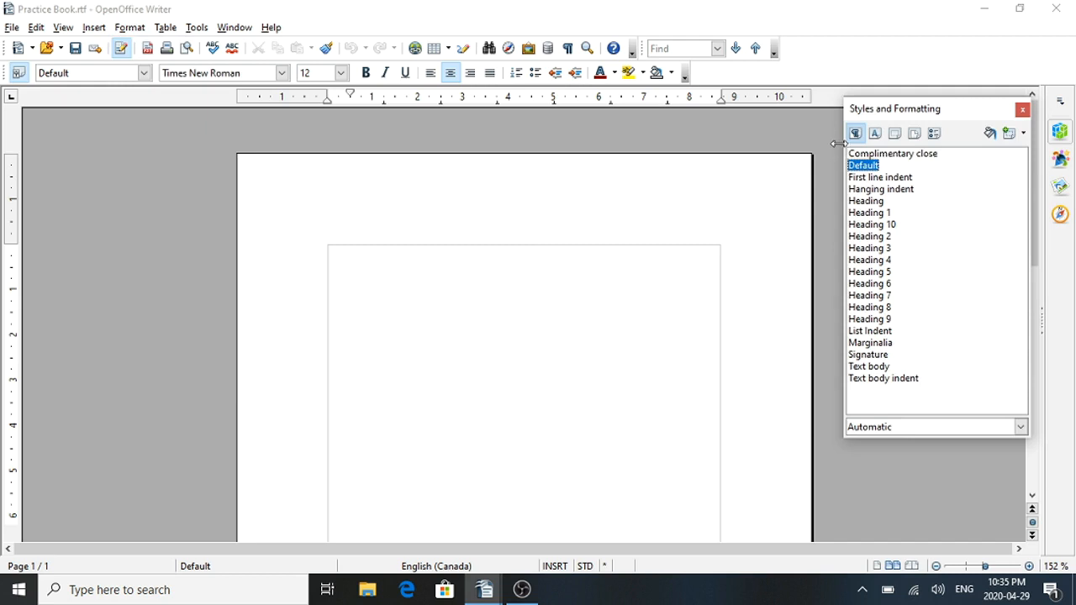
click(916, 134)
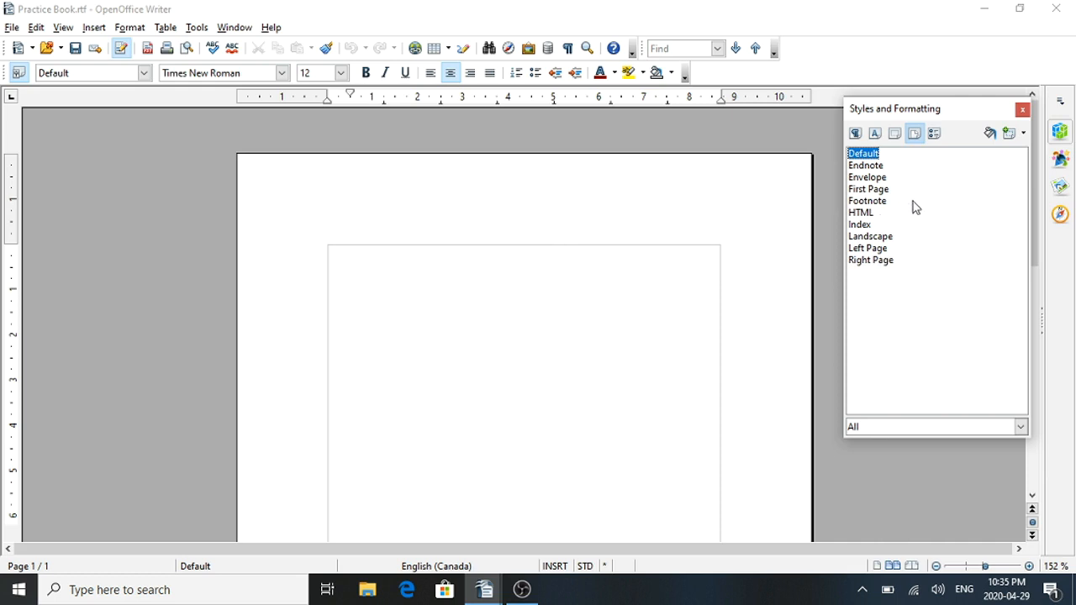
click(1012, 134)
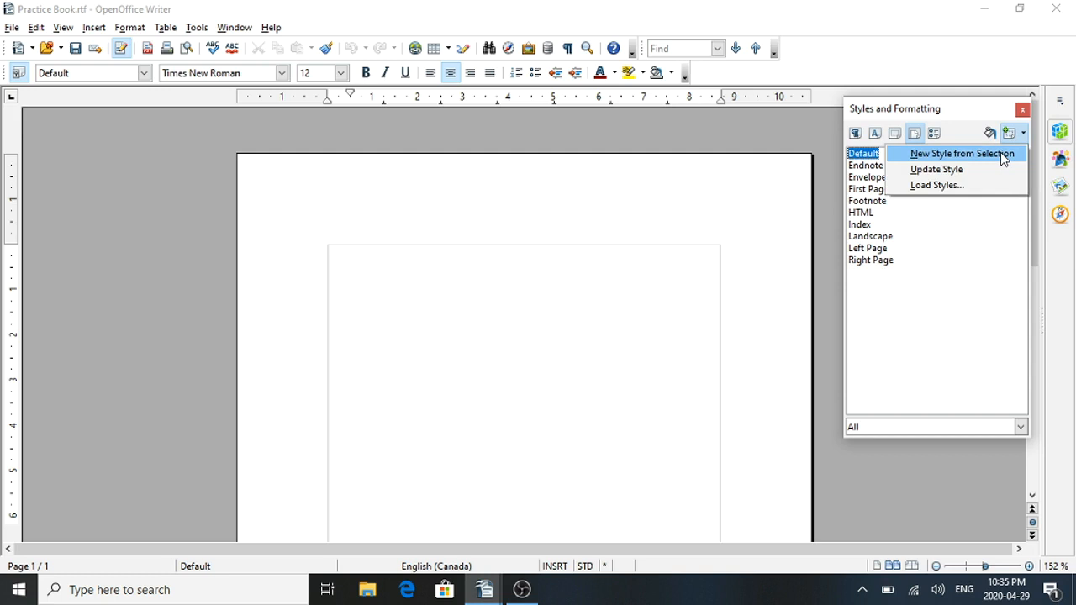
click(1003, 156)
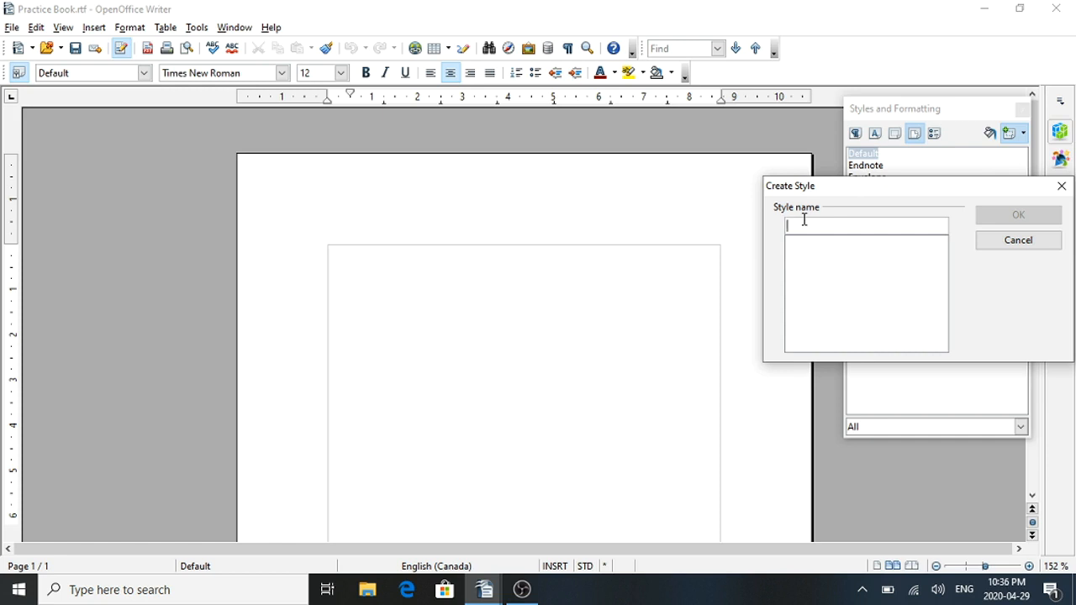
text(Basic)
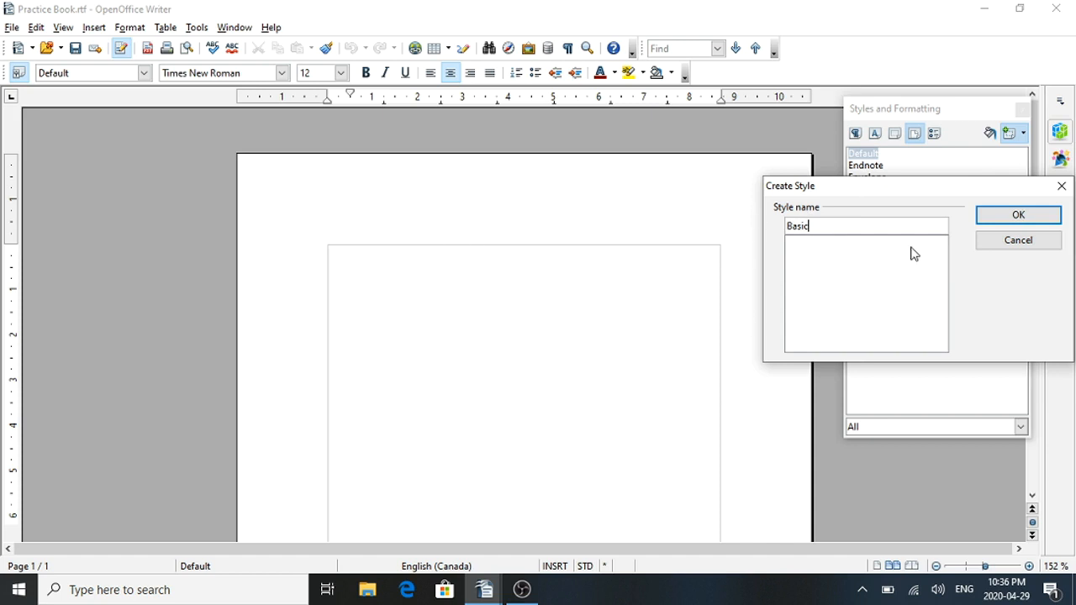
click(1009, 217)
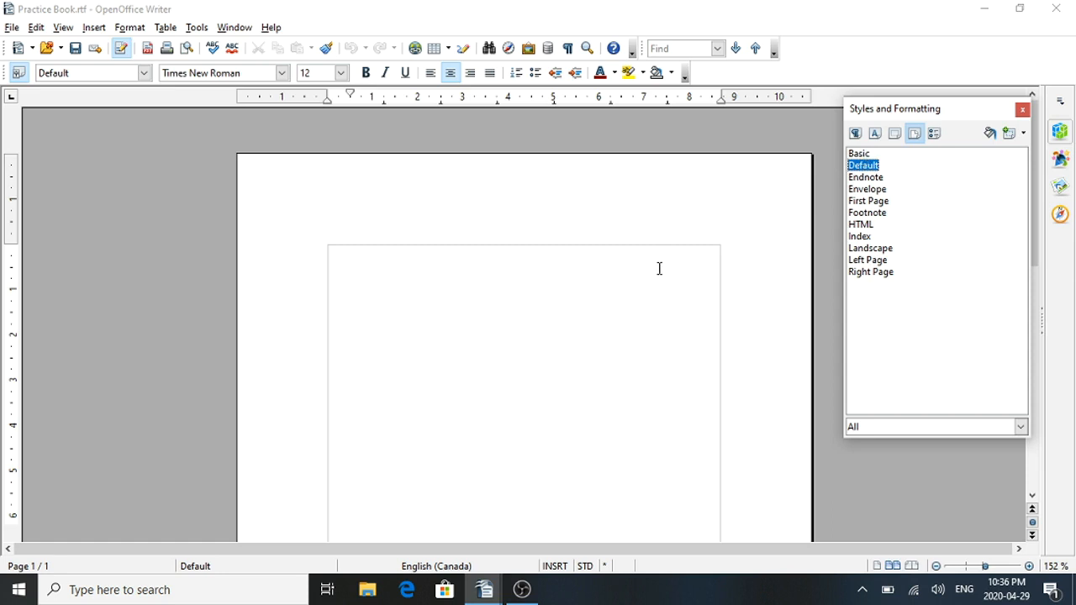
double_click(859, 155)
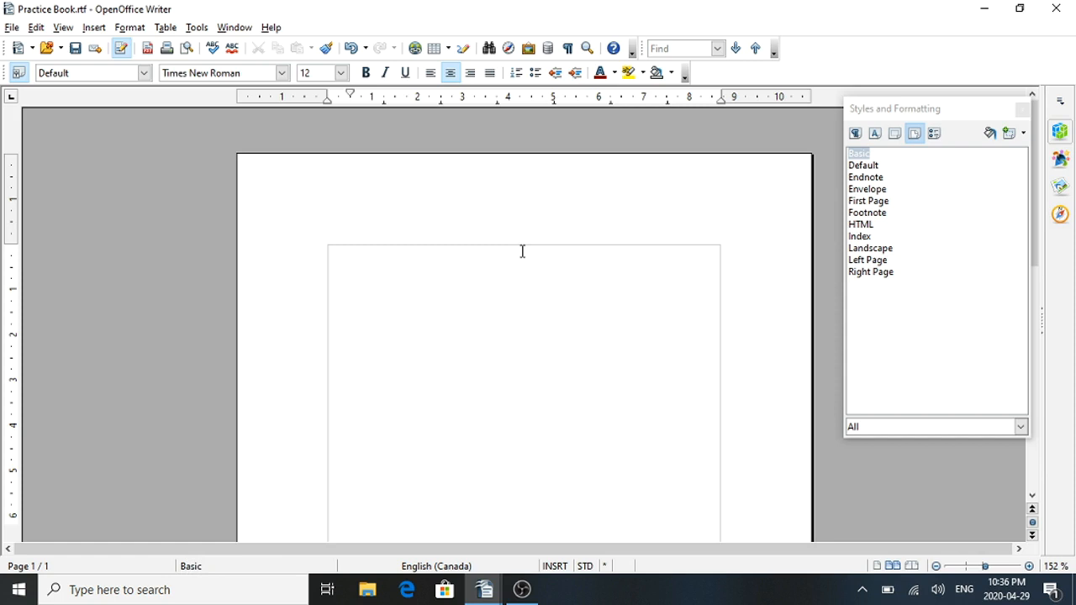
Step: Check the paper format, margins and next-style setting of the Basic page style
click(131, 29)
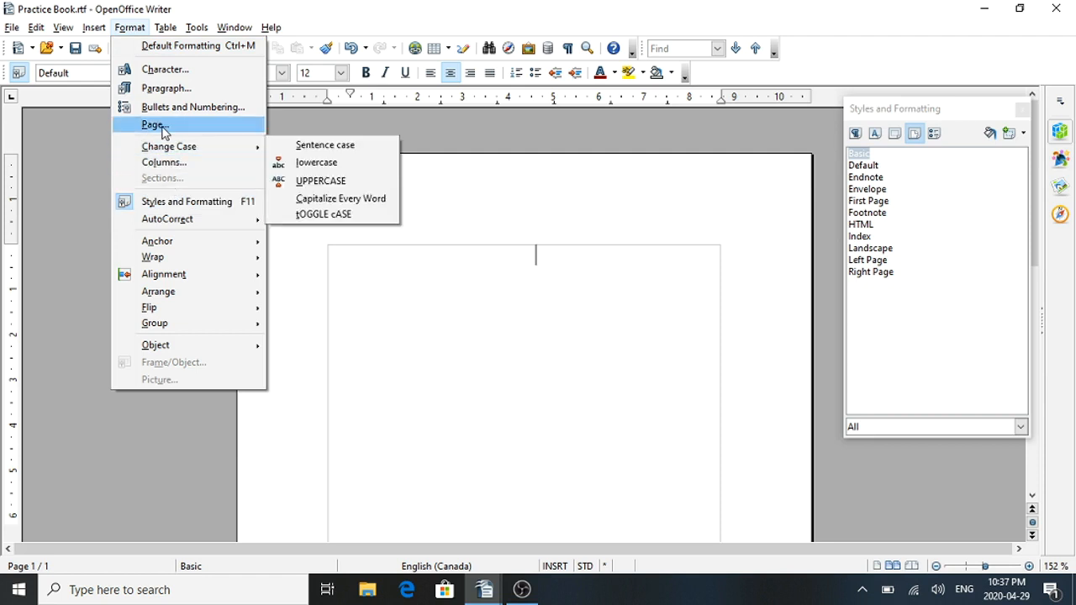
click(164, 129)
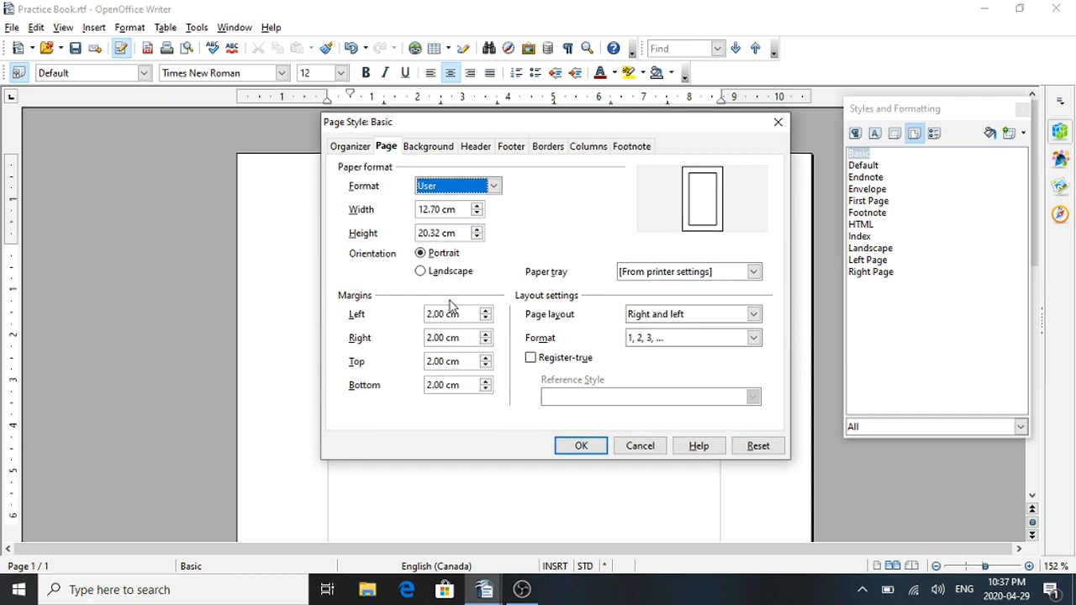
click(348, 151)
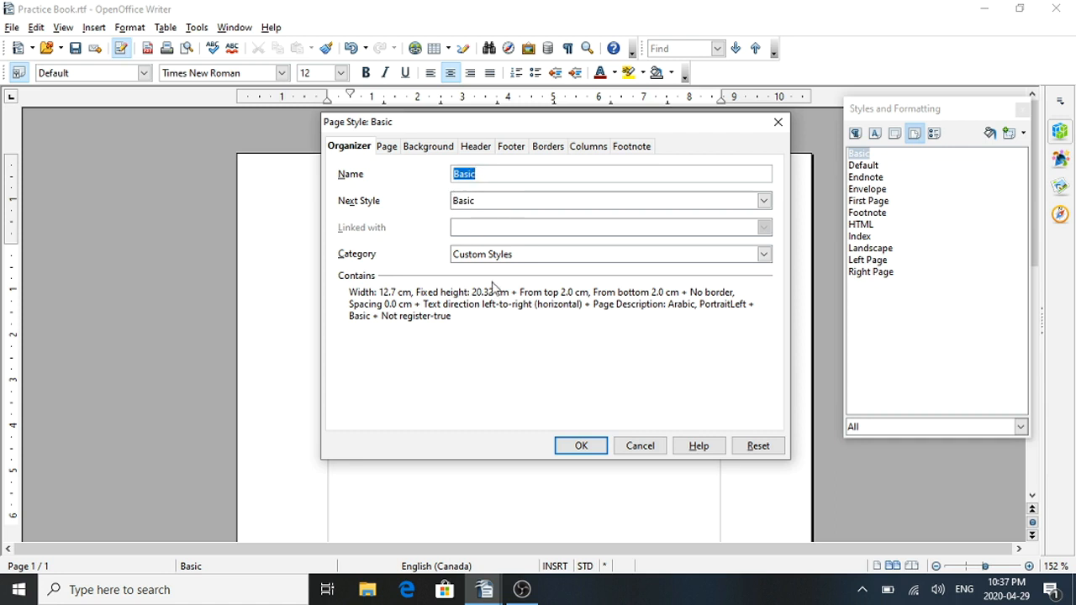
click(581, 447)
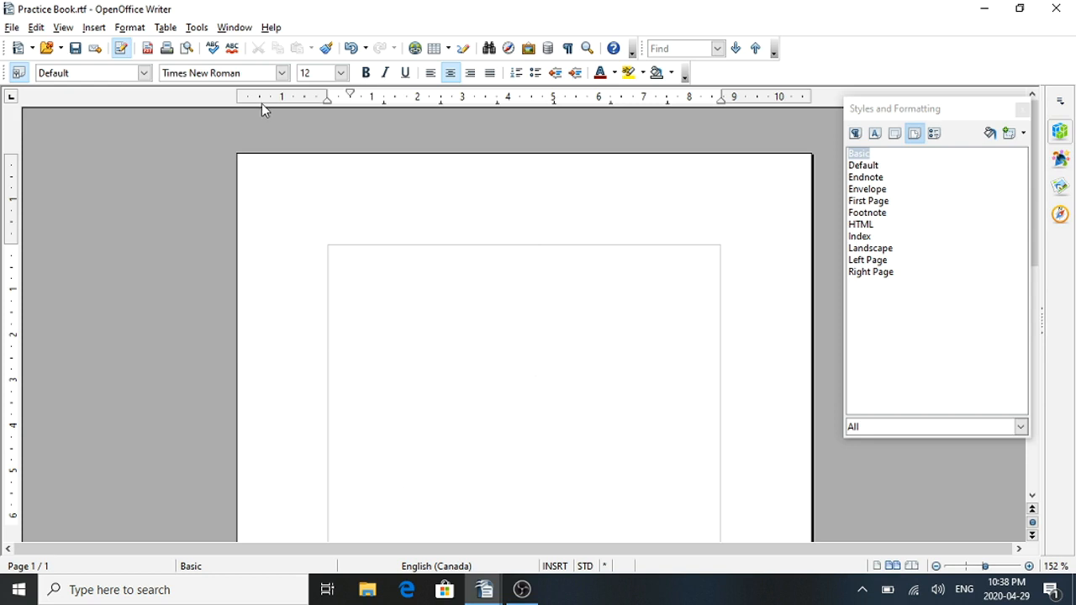
Step: Add the centred title "Title Page" partway down the first page in the Action Is font at size 36
click(282, 73)
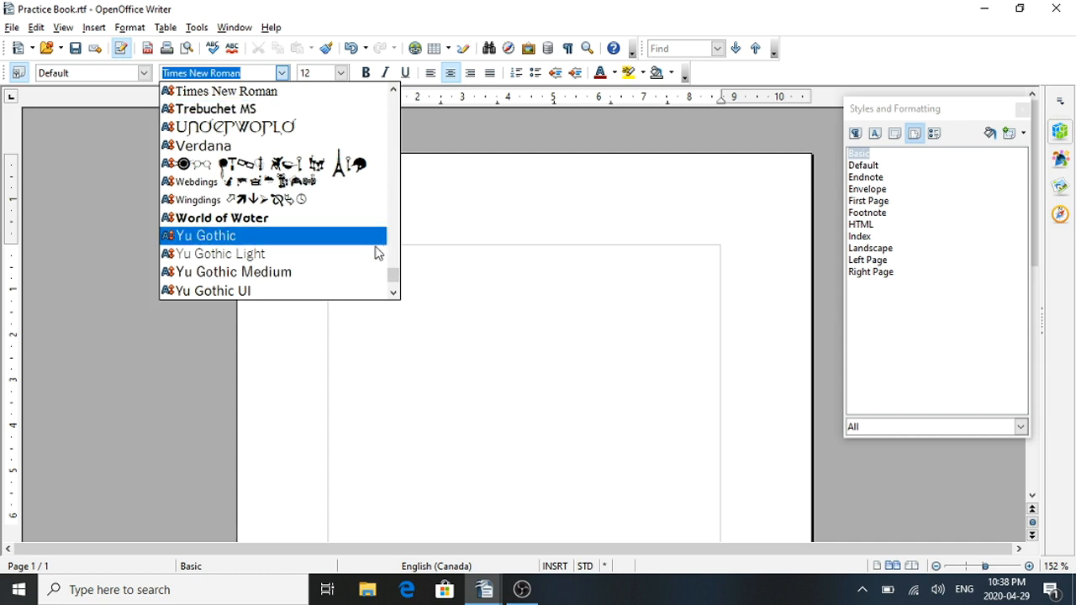
drag(391, 273, 390, 97)
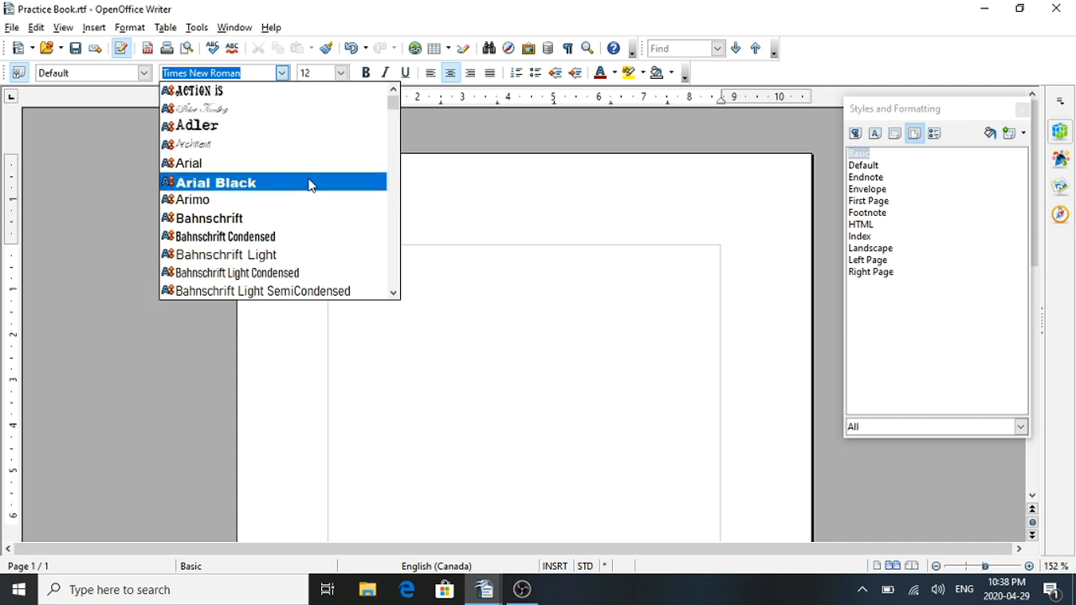
click(202, 90)
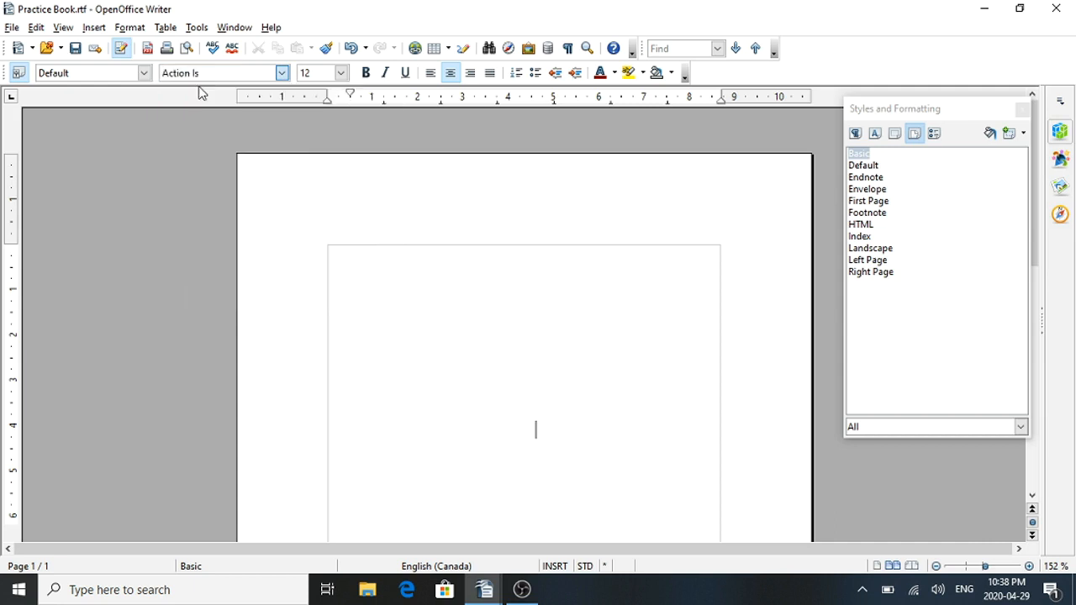
click(341, 73)
drag(342, 117, 343, 165)
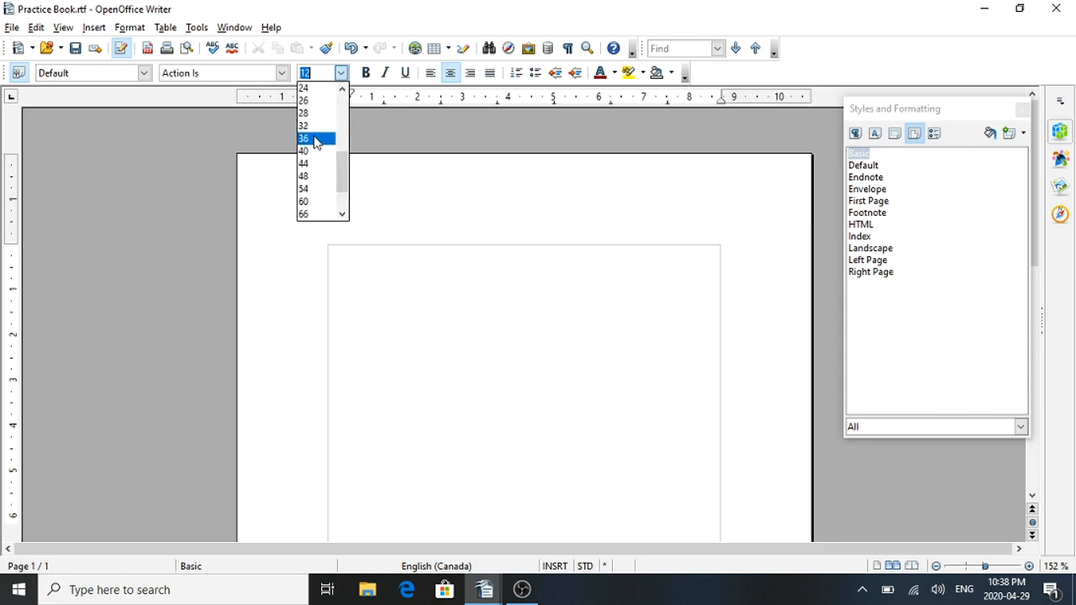
click(317, 143)
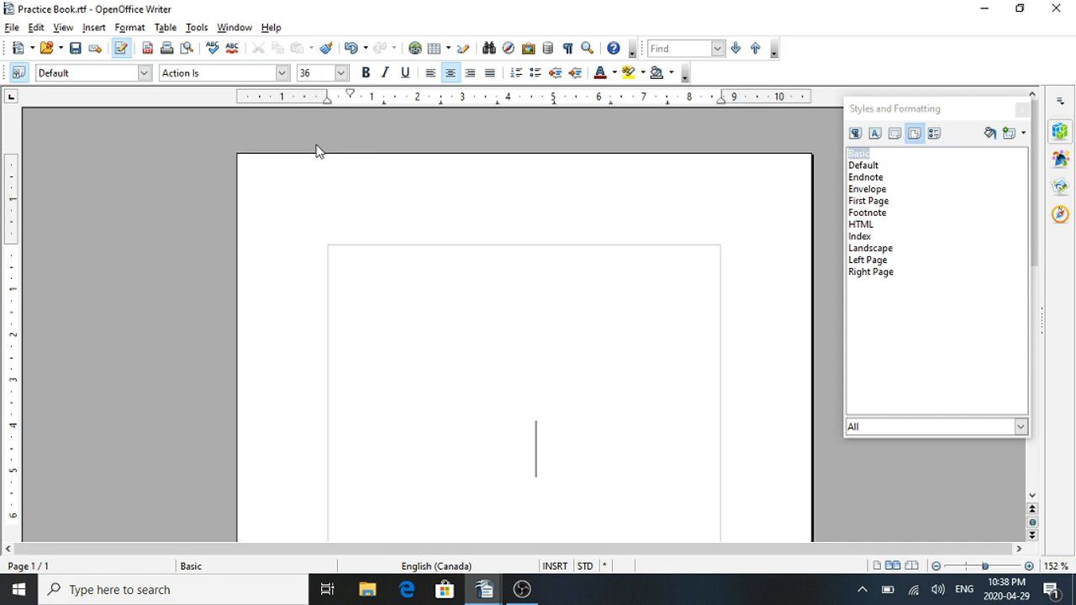
text(Title P)
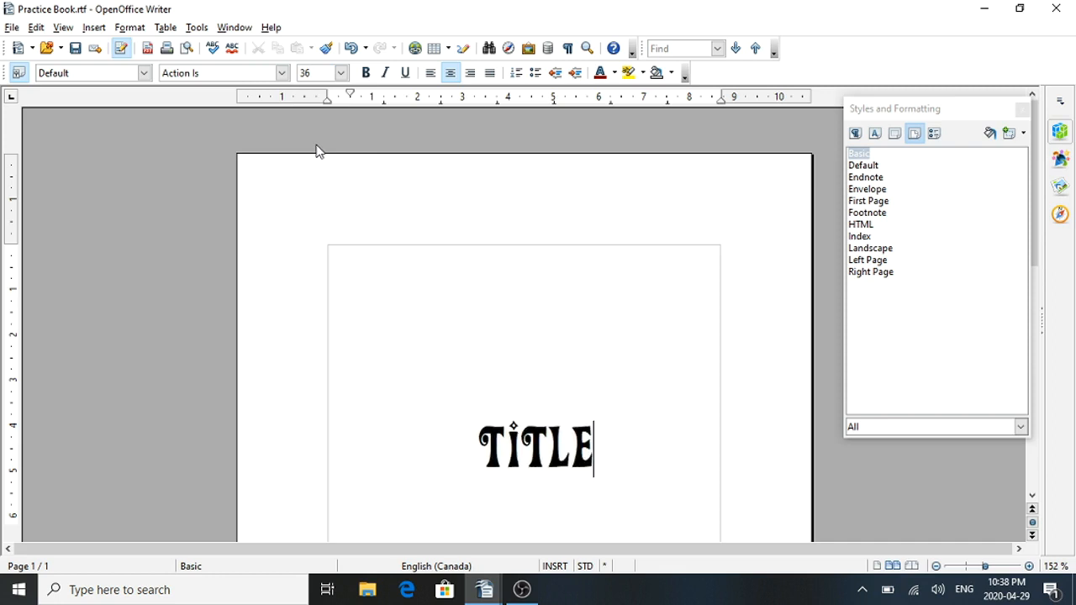
text(age)
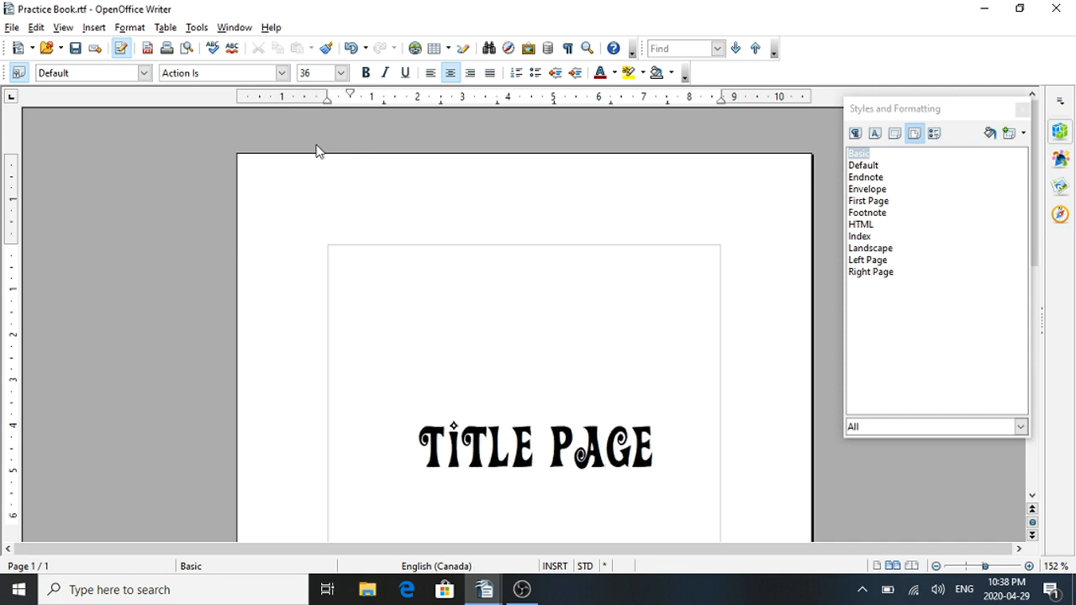
Step: Add "by" and "Author Name" on separate lines several lines below the title, in the Adine Kirnberg font
key(Return)
key(Return)
key(Return)
key(Return)
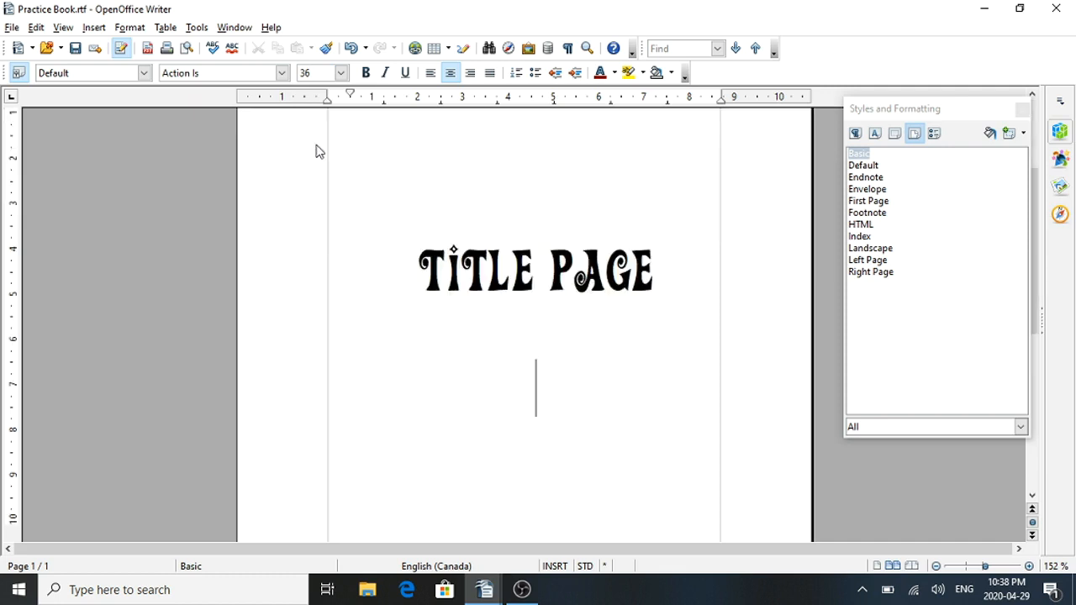
click(283, 73)
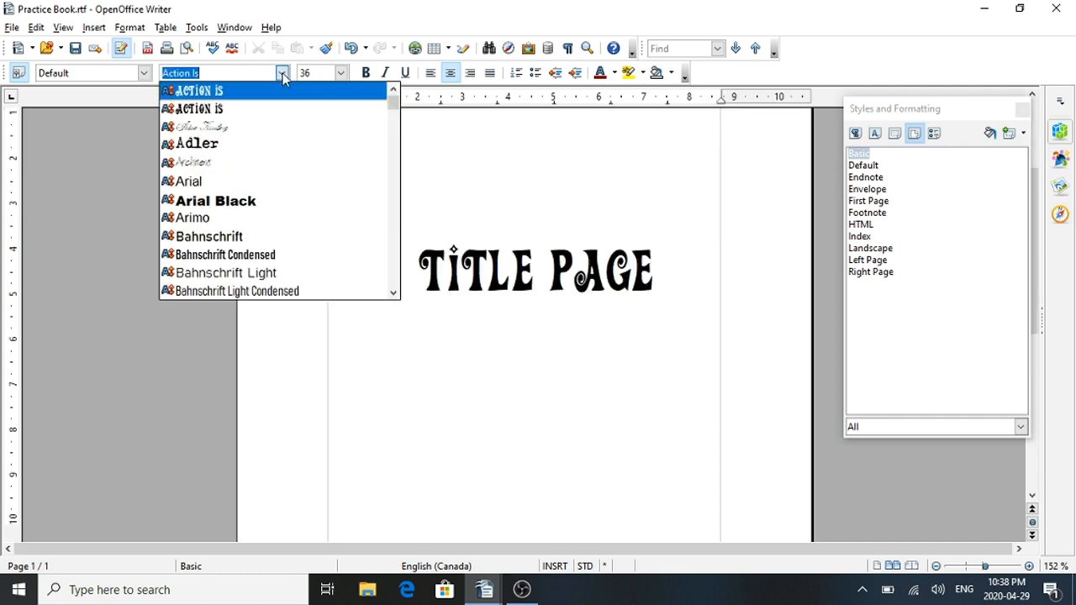
click(245, 130)
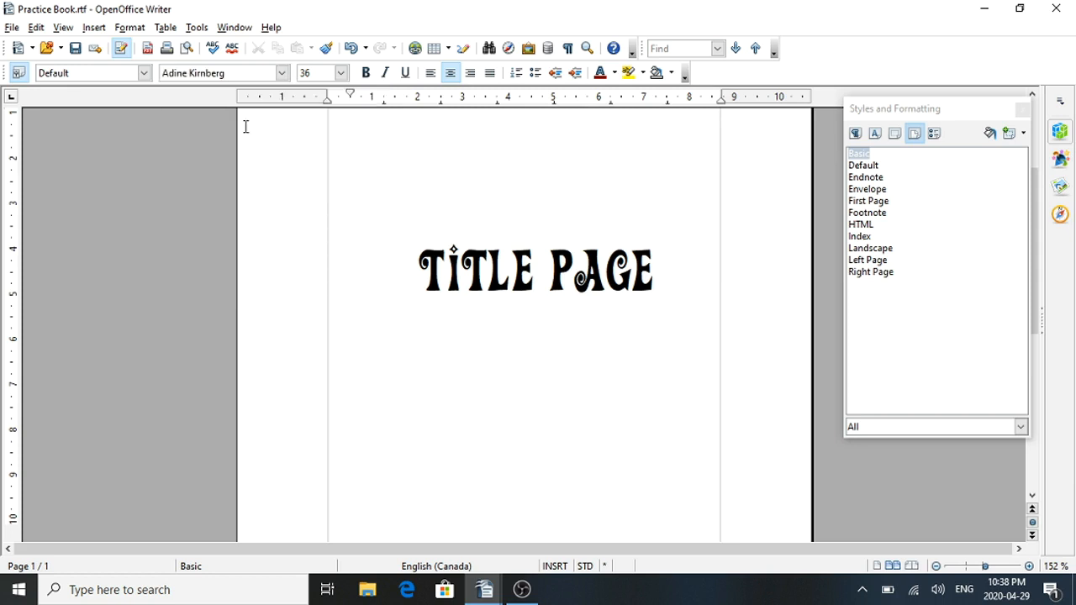
text(by)
key(Return)
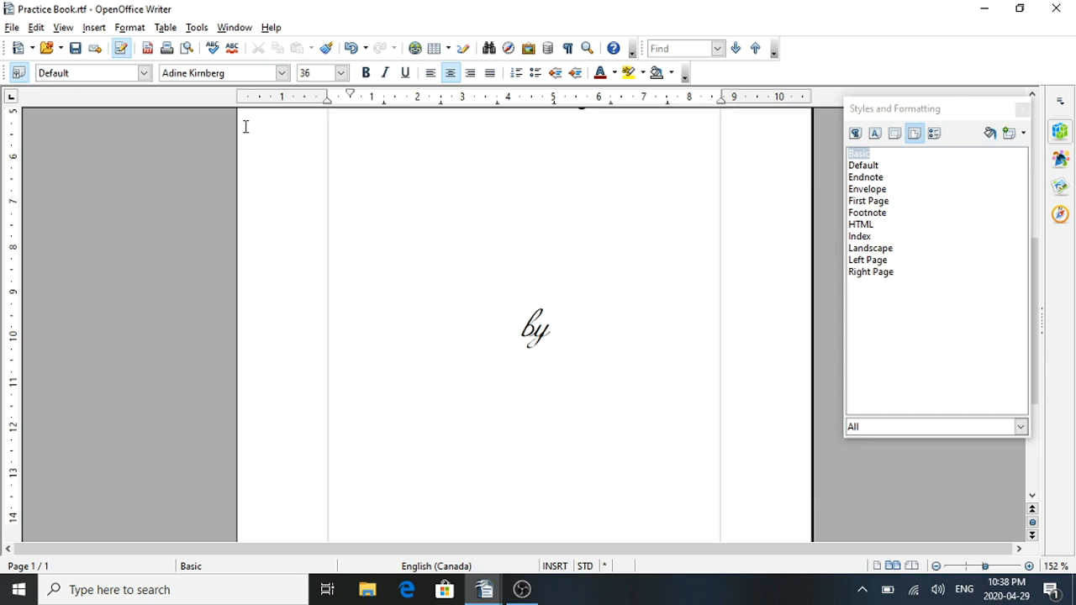
text(Author Name)
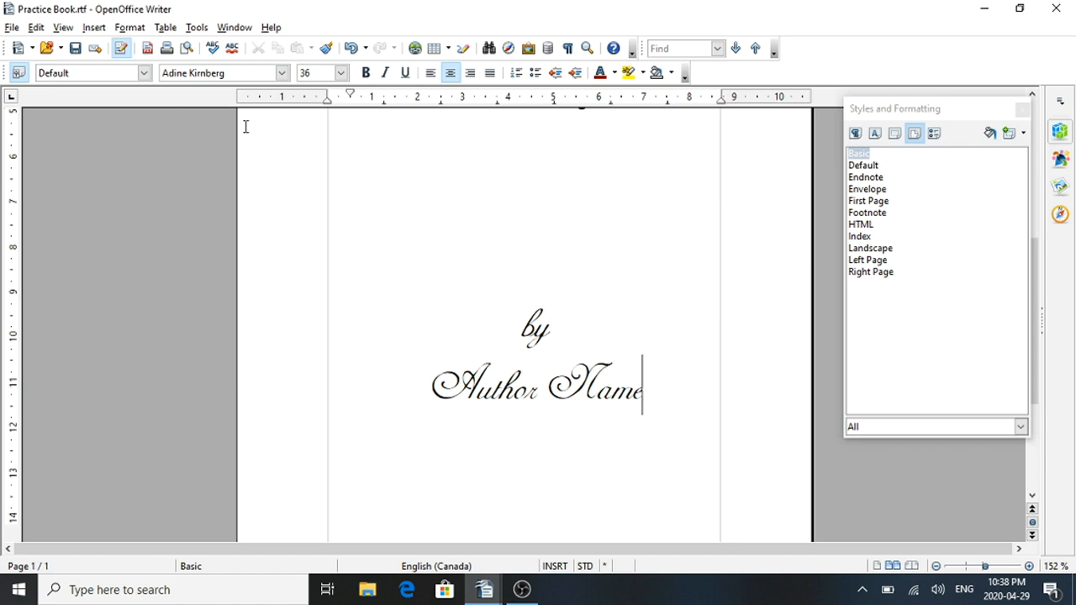
Step: Start a new page after the author name and set its text to Constantia, size 12, left-aligned
key(ctrl+Return)
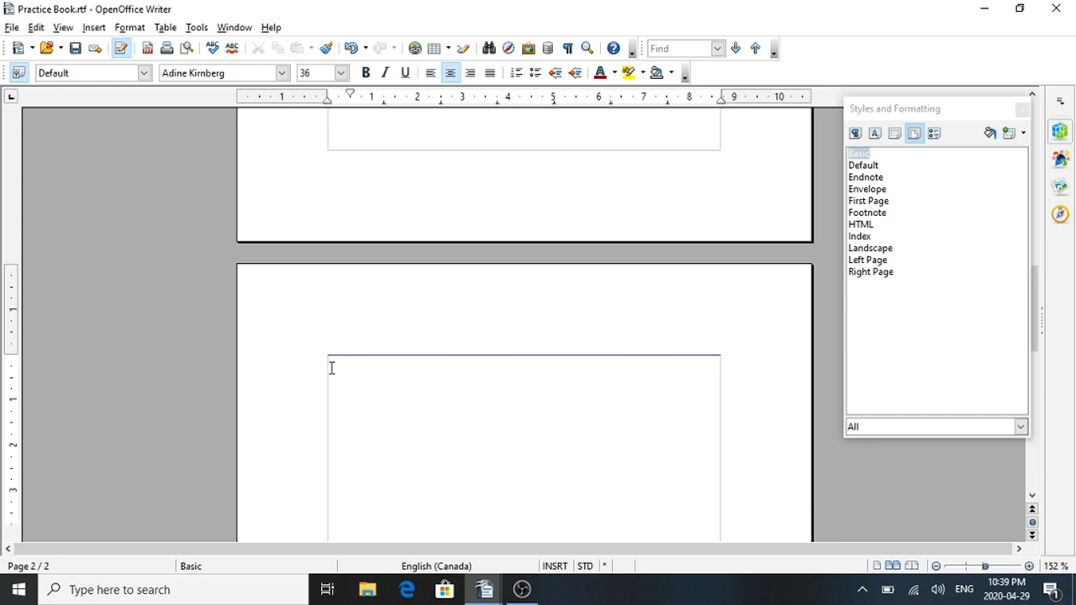
click(283, 73)
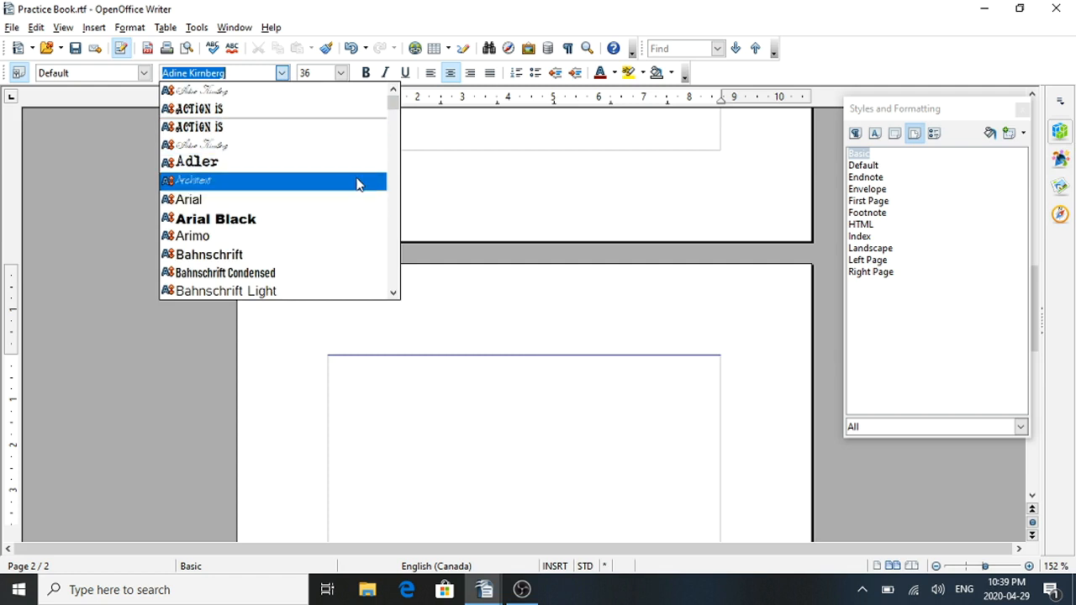
drag(391, 106, 392, 140)
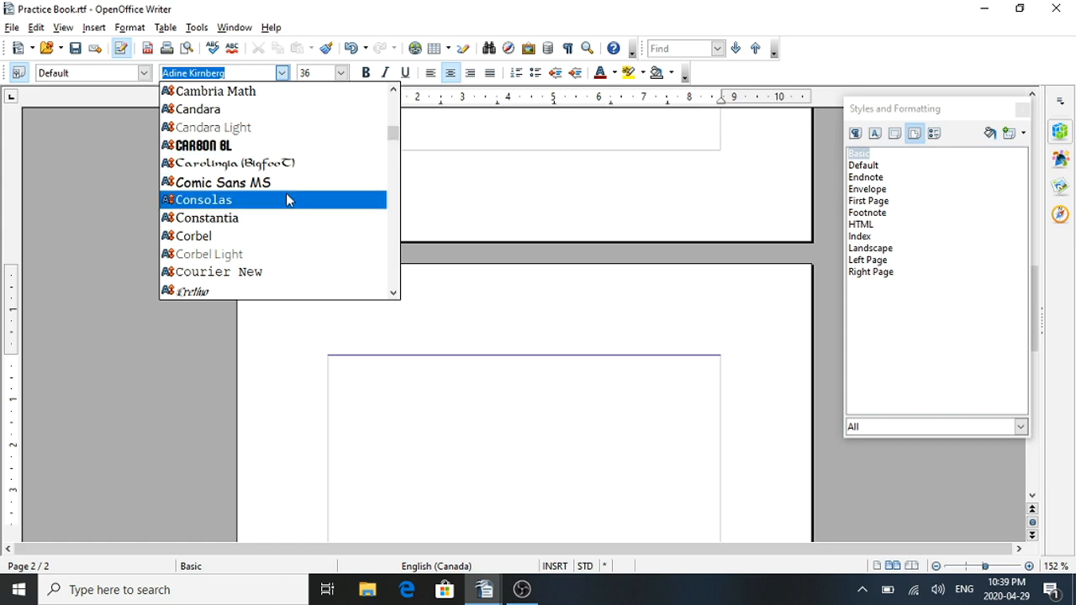
click(257, 221)
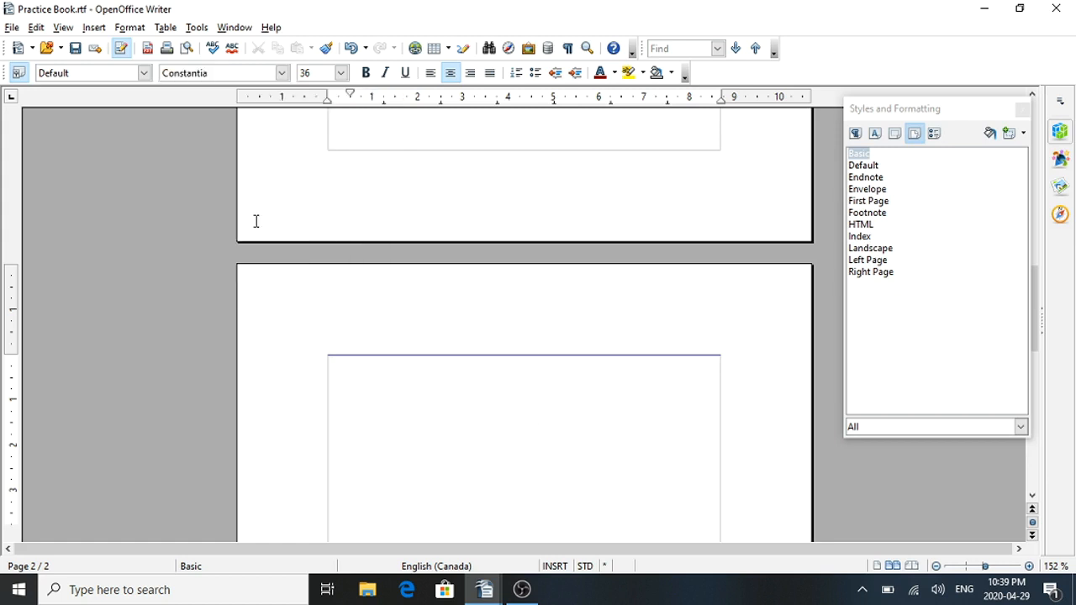
click(341, 73)
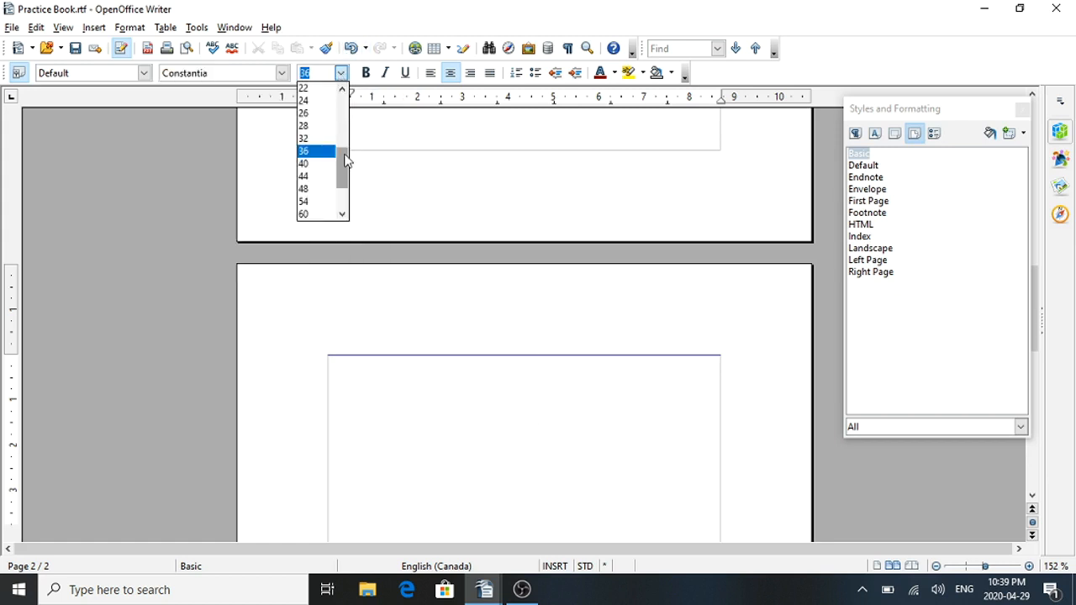
drag(344, 169, 341, 97)
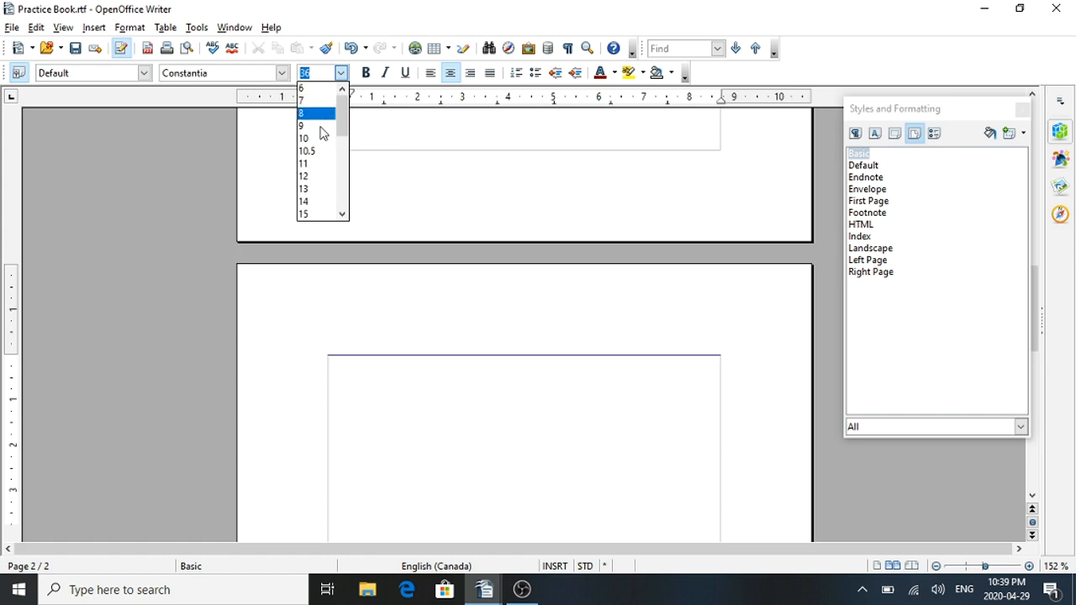
click(326, 177)
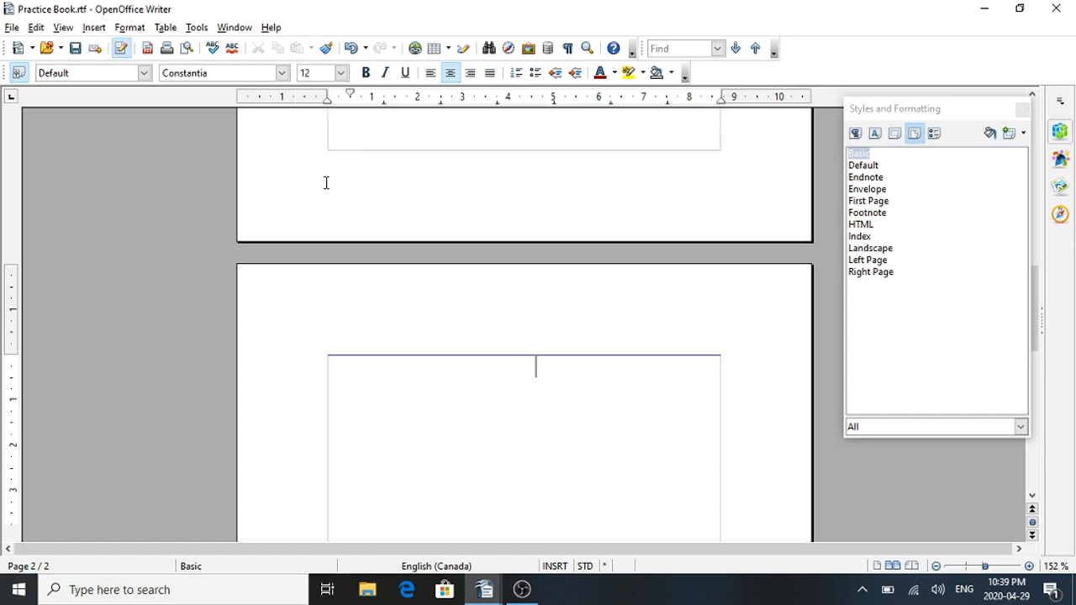
click(430, 76)
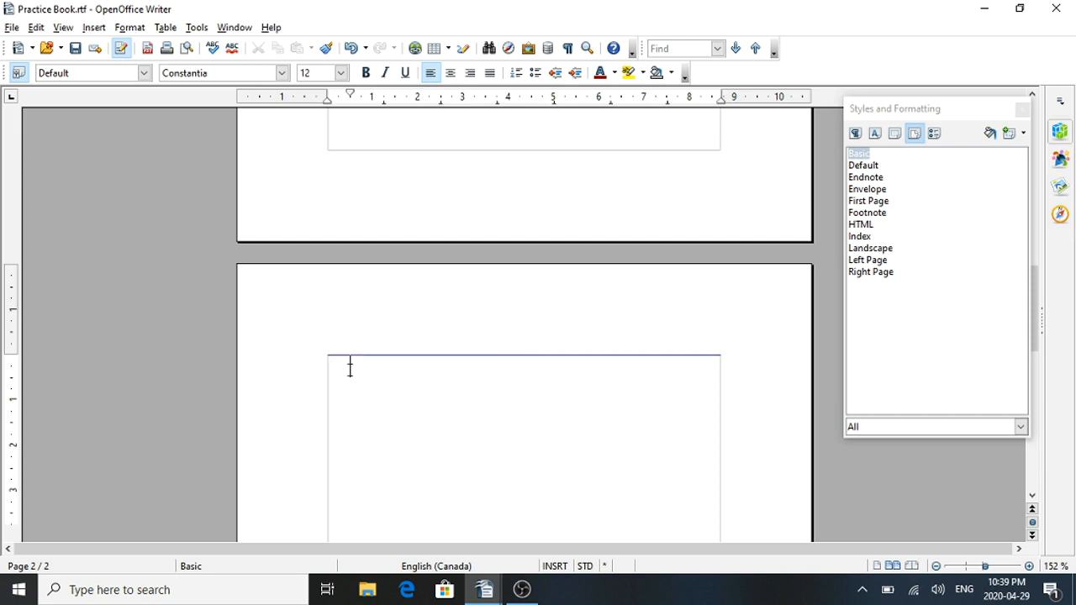
Step: Remove the first-line indent and add the lines "Copyright 2020" and "Copyright information" on page 2
key(BackSpace)
text(Copyright 2020)
key(Return)
text(Copyright informtion)
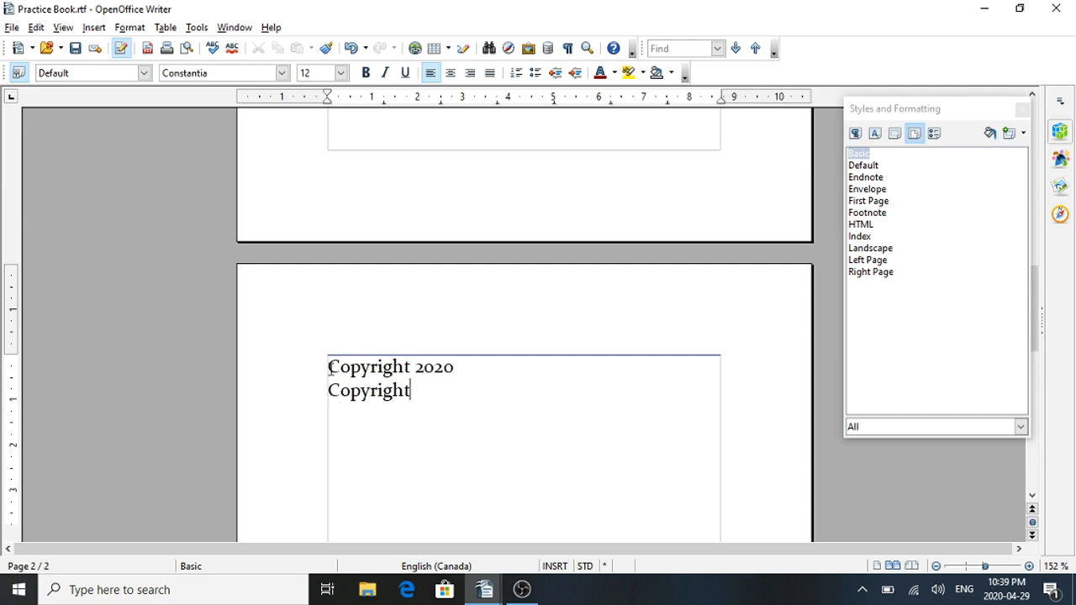
key(BackSpace)
key(BackSpace)
key(BackSpace)
key(BackSpace)
text(ation)
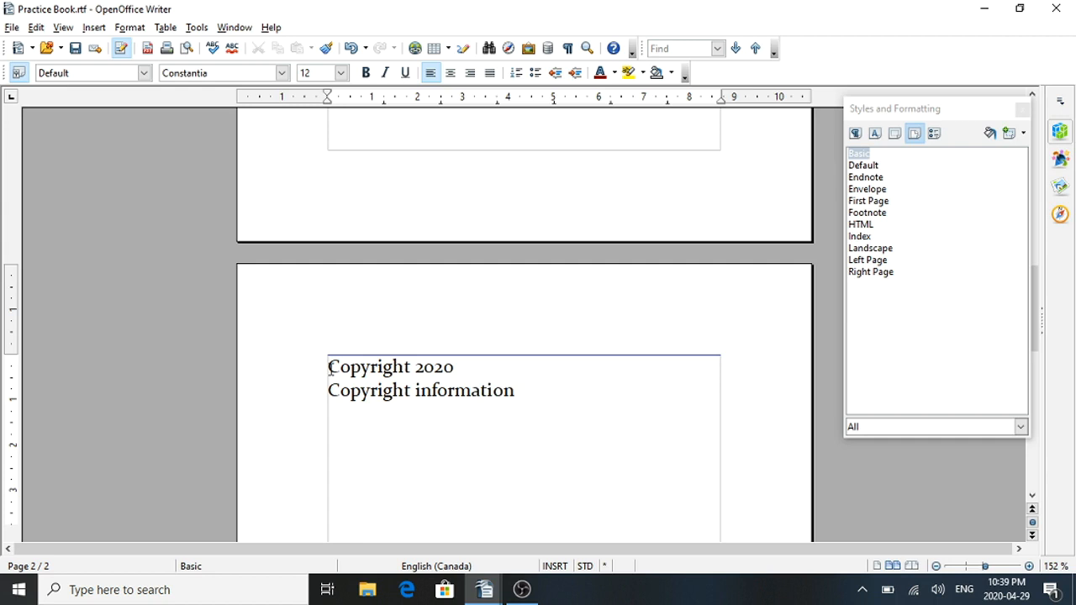
Step: Start a third page and add the centred heading "Table of Contents" at its top
key(ctrl+Return)
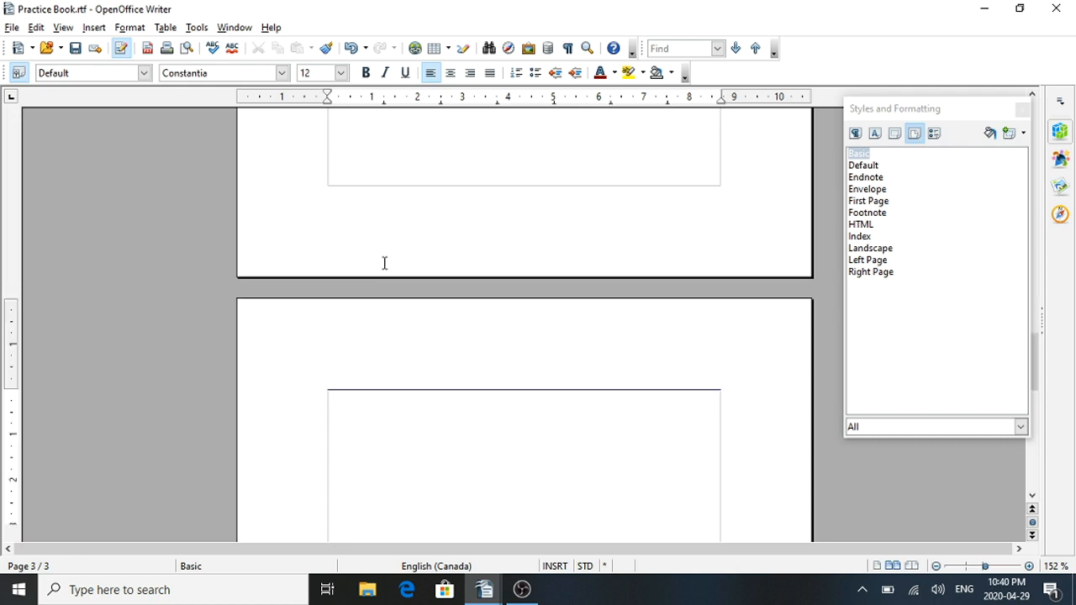
click(452, 74)
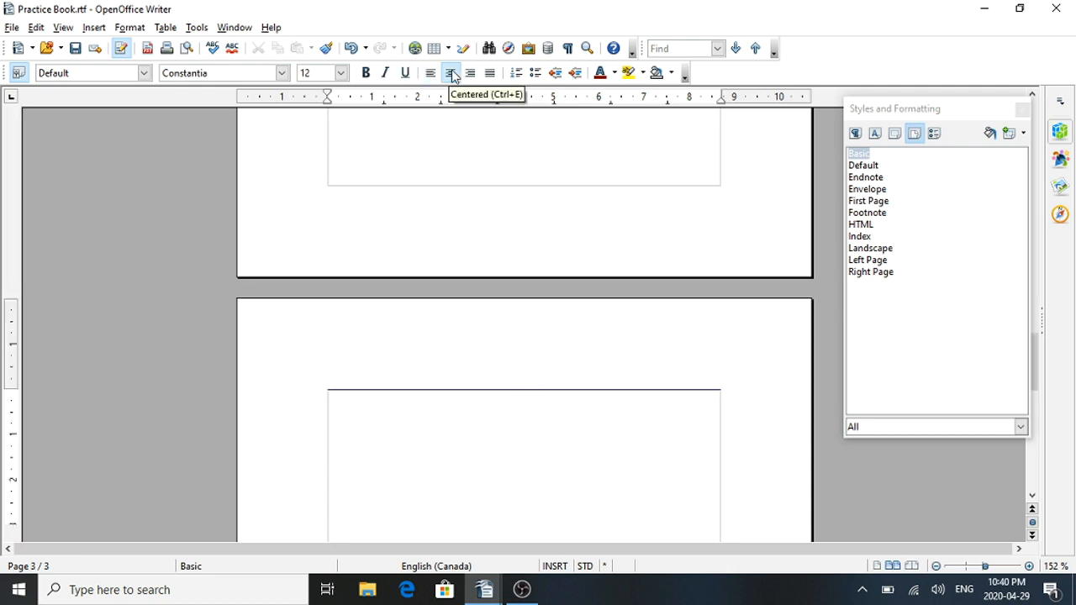
text(Table of Contents)
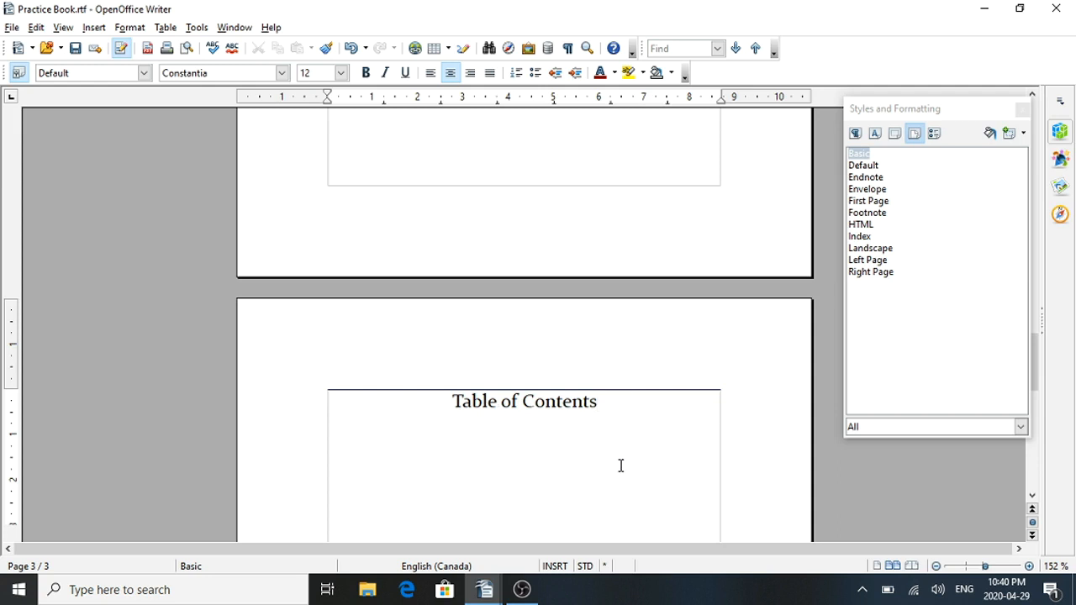
Step: Leave a blank page after the Table of Contents page and add the heading "Author Intro" on page 5
key(ctrl+Return)
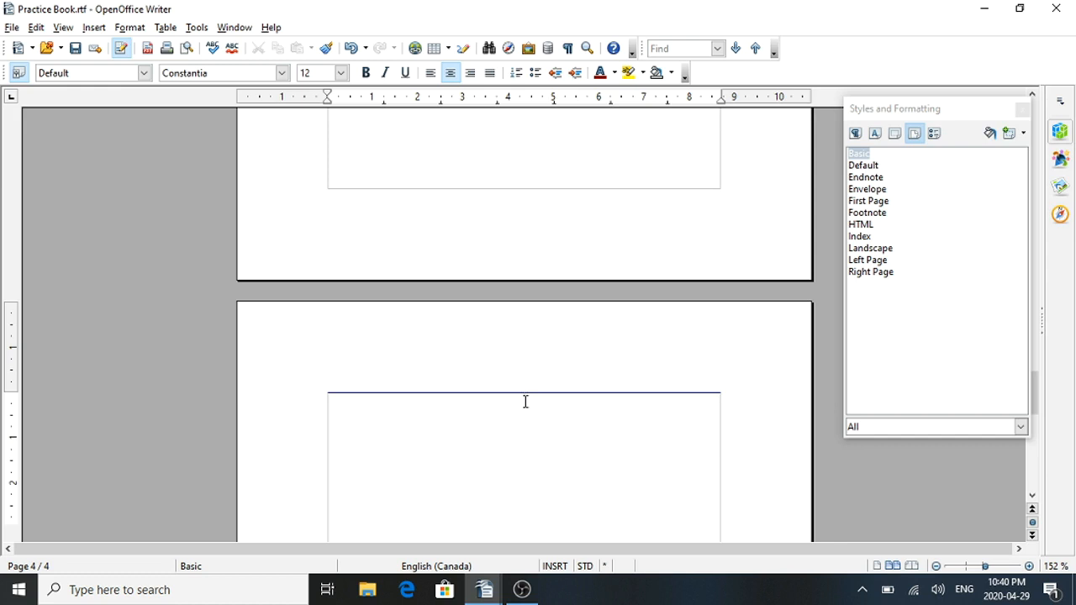
key(ctrl+Return)
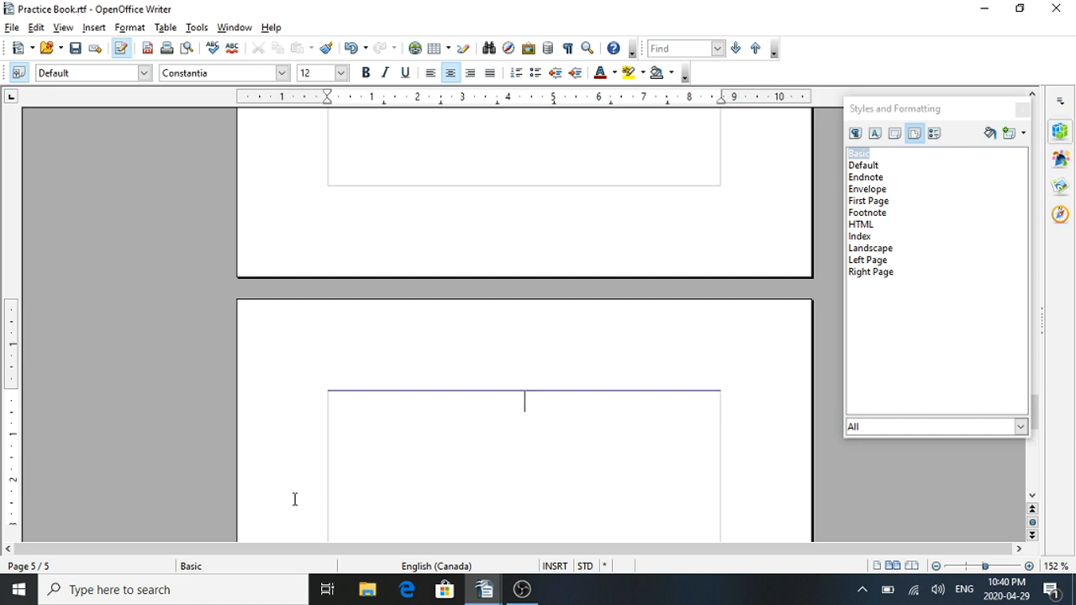
text(Author )
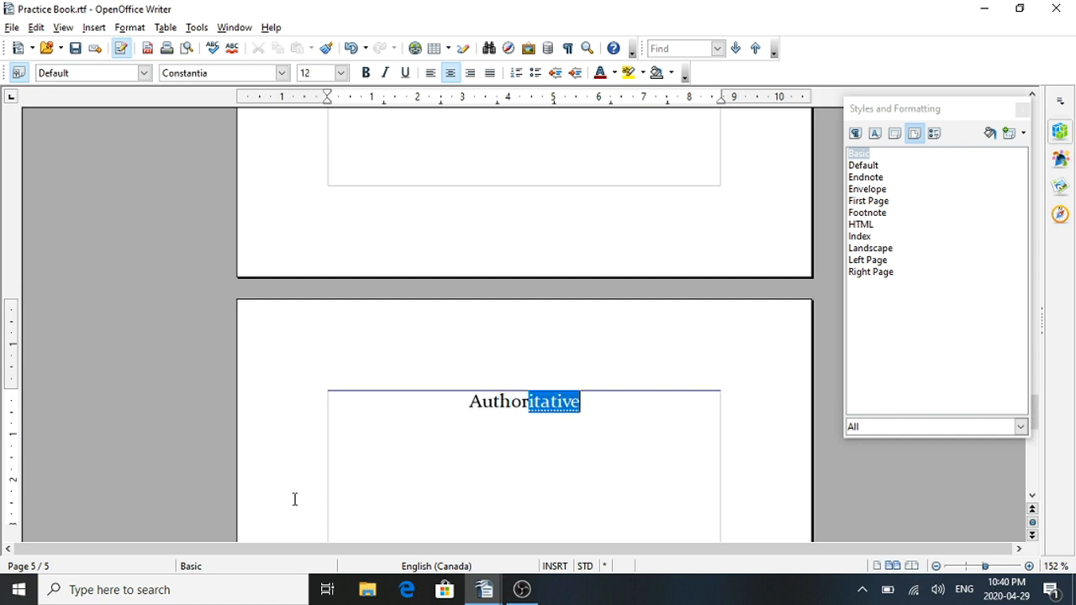
text(Intro)
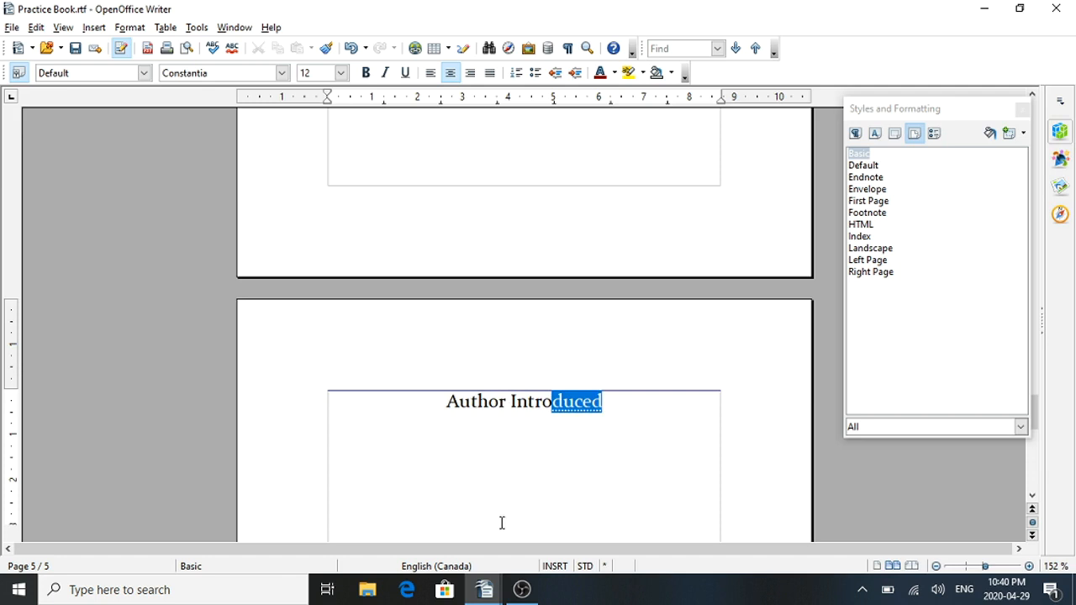
key(Return)
key(BackSpace)
key(BackSpace)
key(BackSpace)
key(BackSpace)
key(BackSpace)
key(BackSpace)
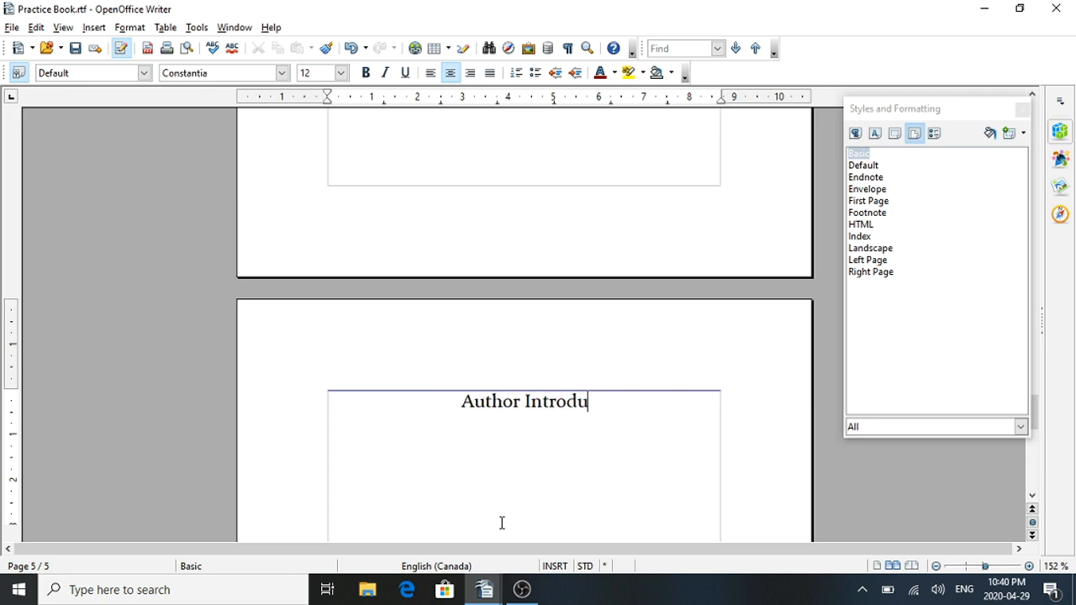
text(o)
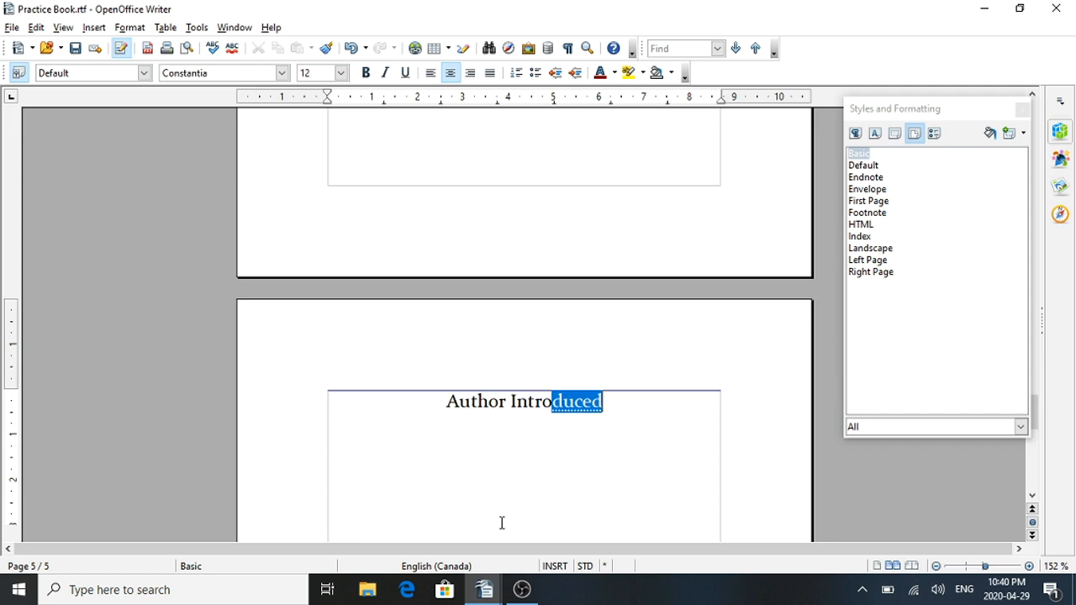
Step: Insert page breaks after the Author Intro heading to leave page 6 blank and start page 7
key(ctrl+Return)
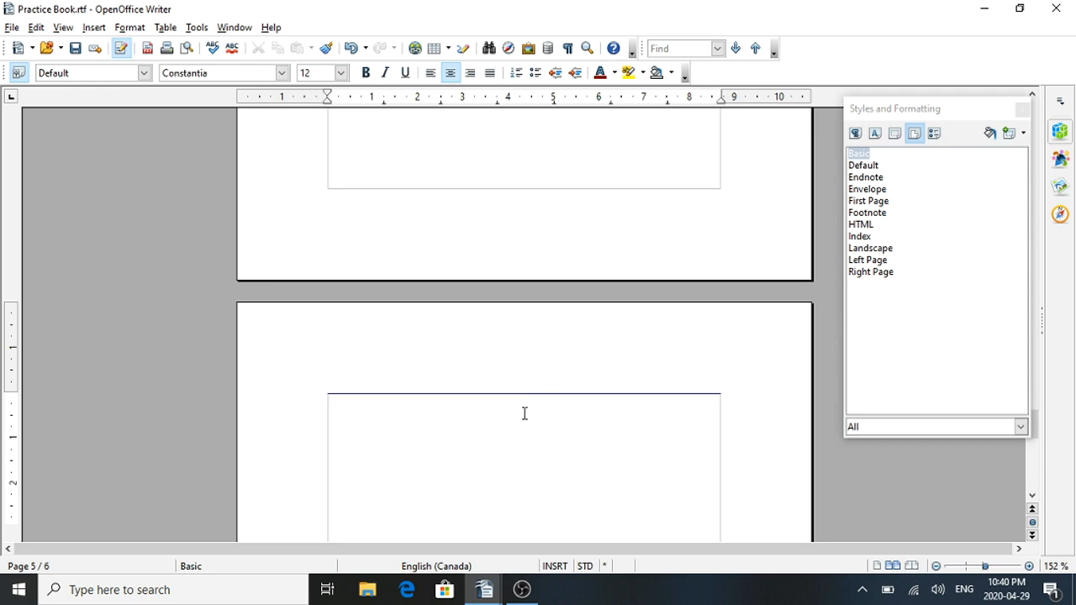
key(ctrl+Return)
key(ctrl+Return)
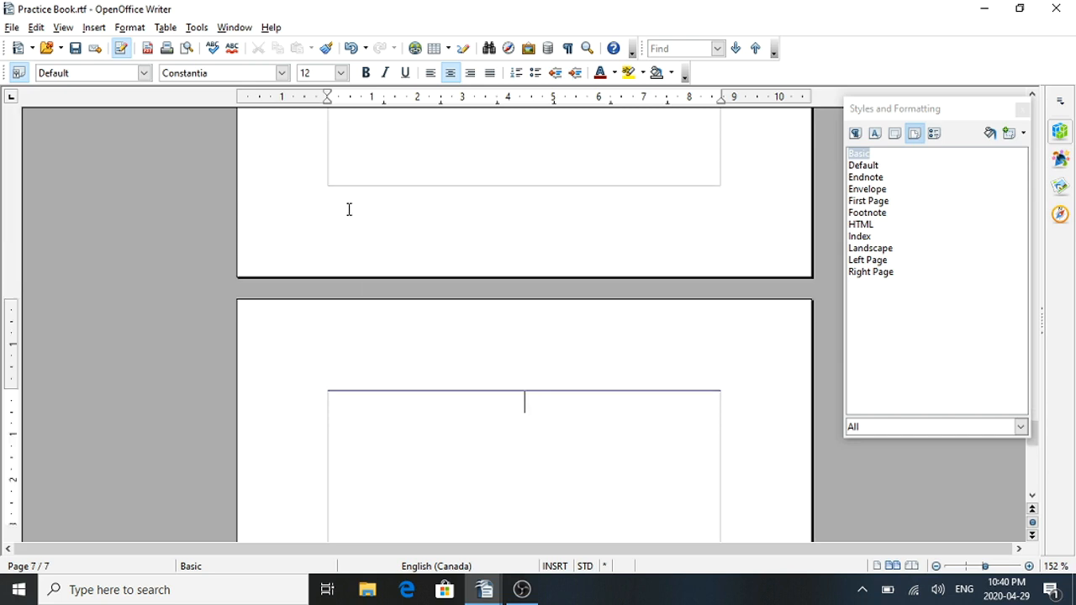
Step: Examine the page order in the page preview from the title page through the last page, and close the preview
click(12, 27)
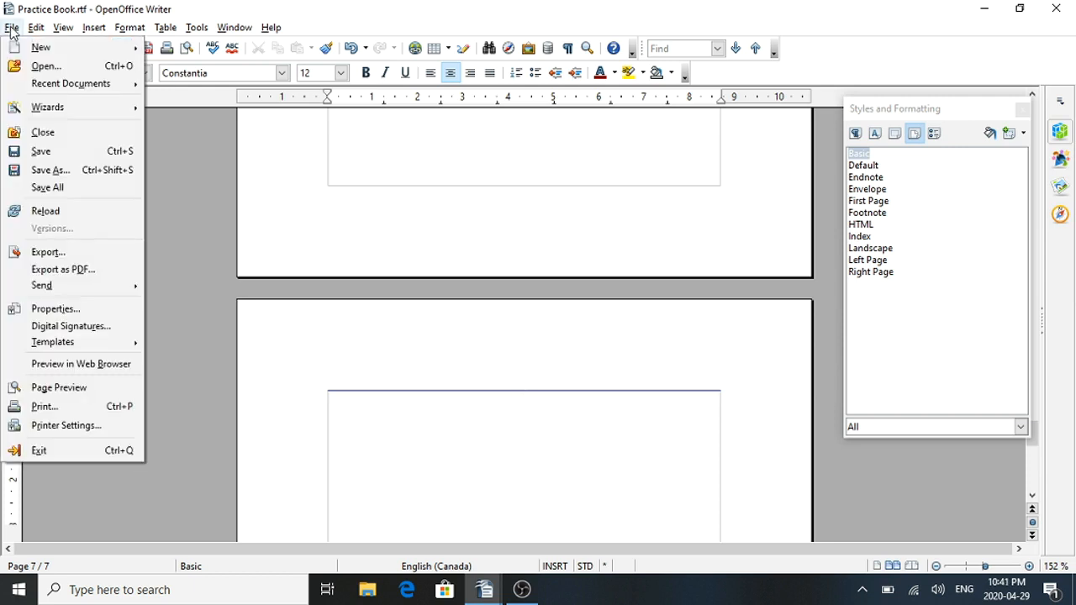
click(82, 388)
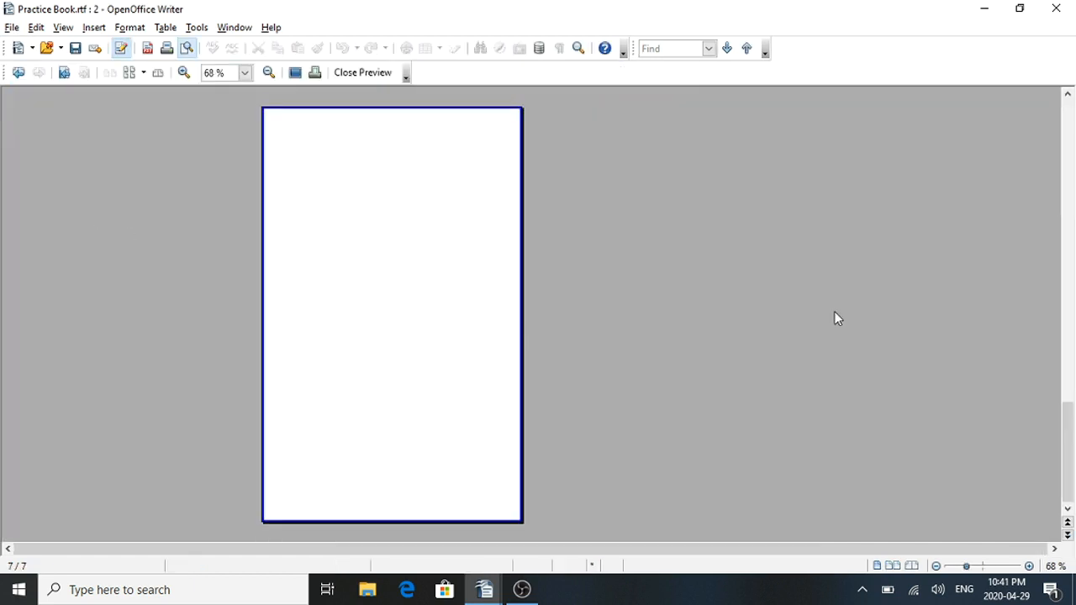
drag(1068, 439, 1058, 105)
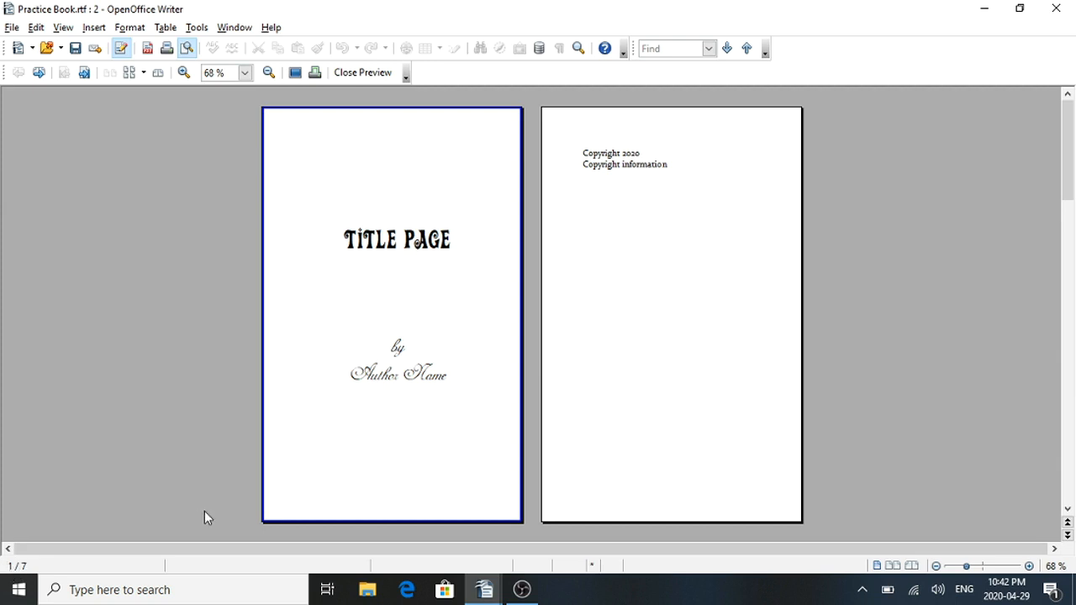
click(579, 397)
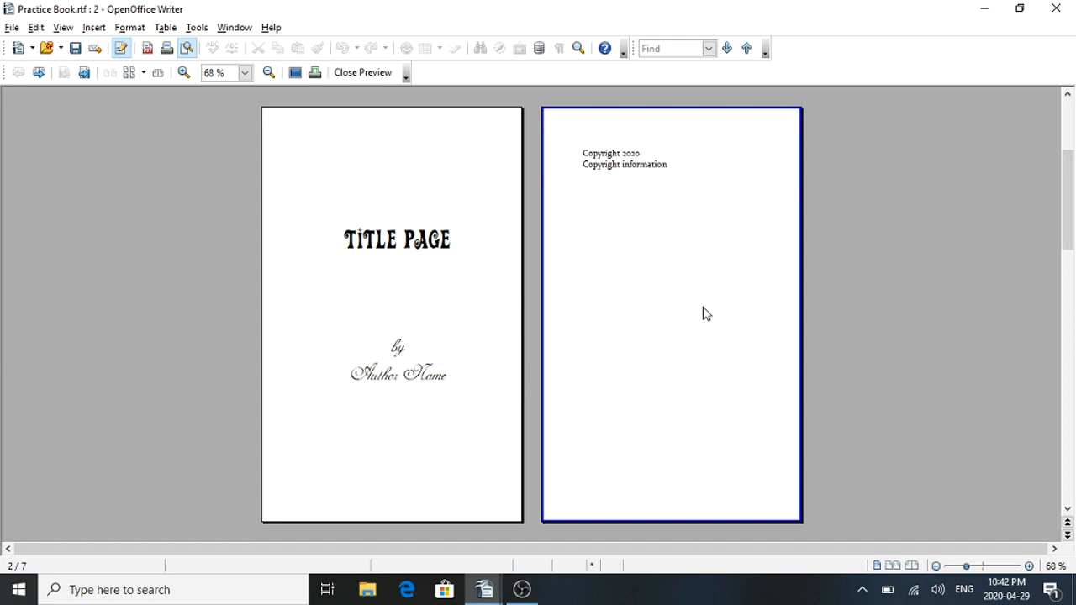
scroll(706, 313, down, 1)
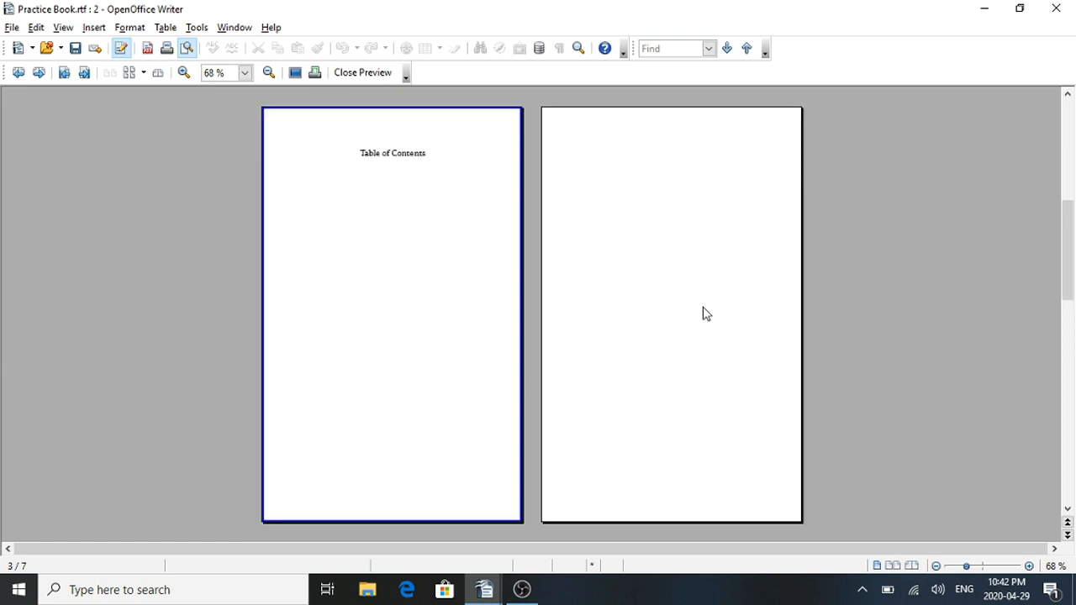
click(754, 227)
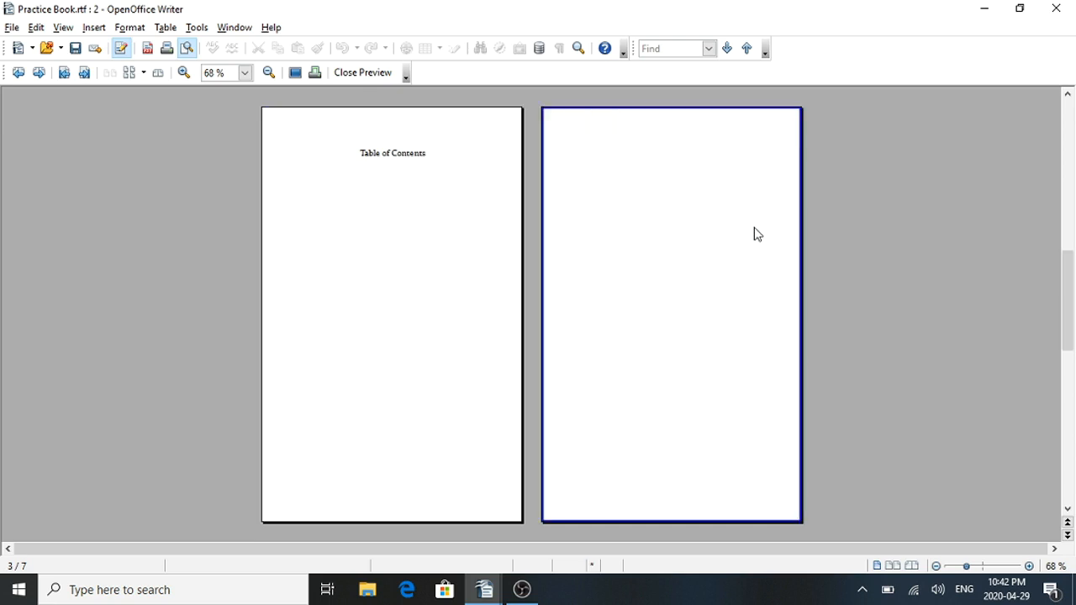
scroll(754, 227, down, 1)
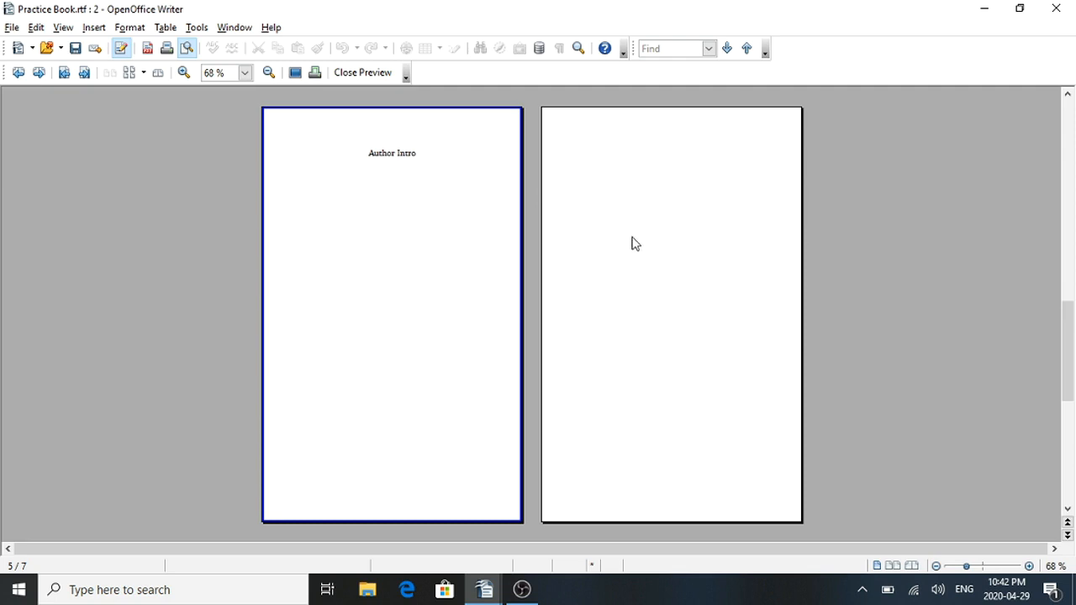
click(654, 266)
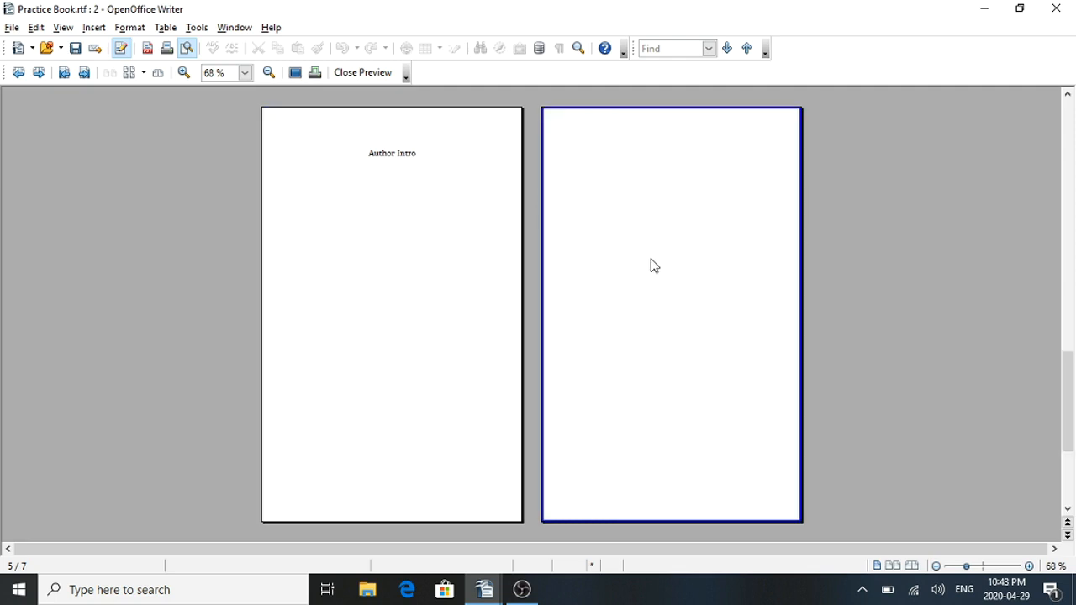
scroll(655, 266, down, 1)
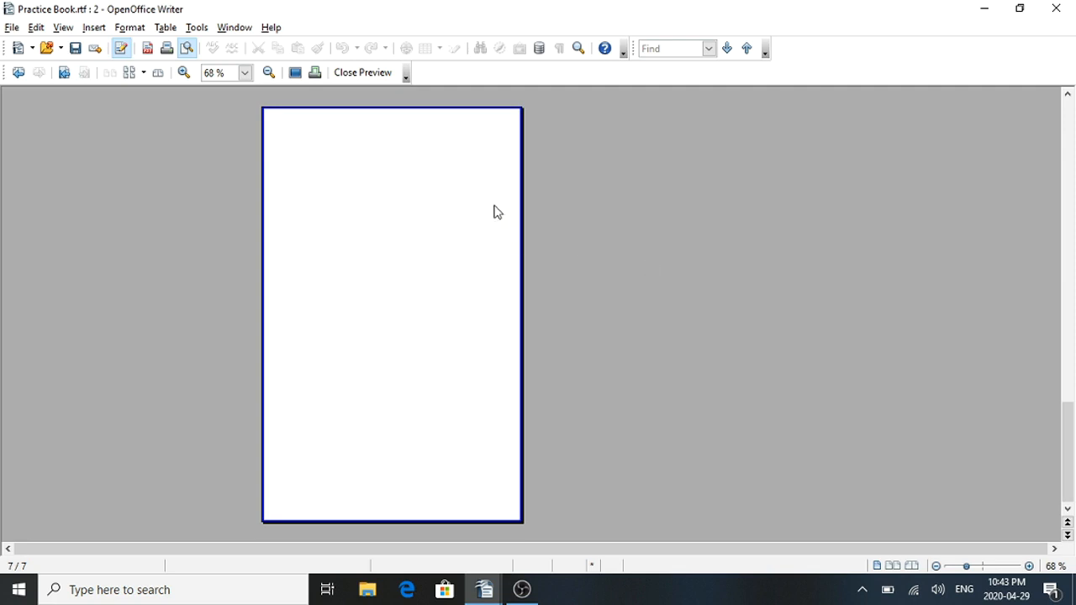
scroll(485, 250, up, 1)
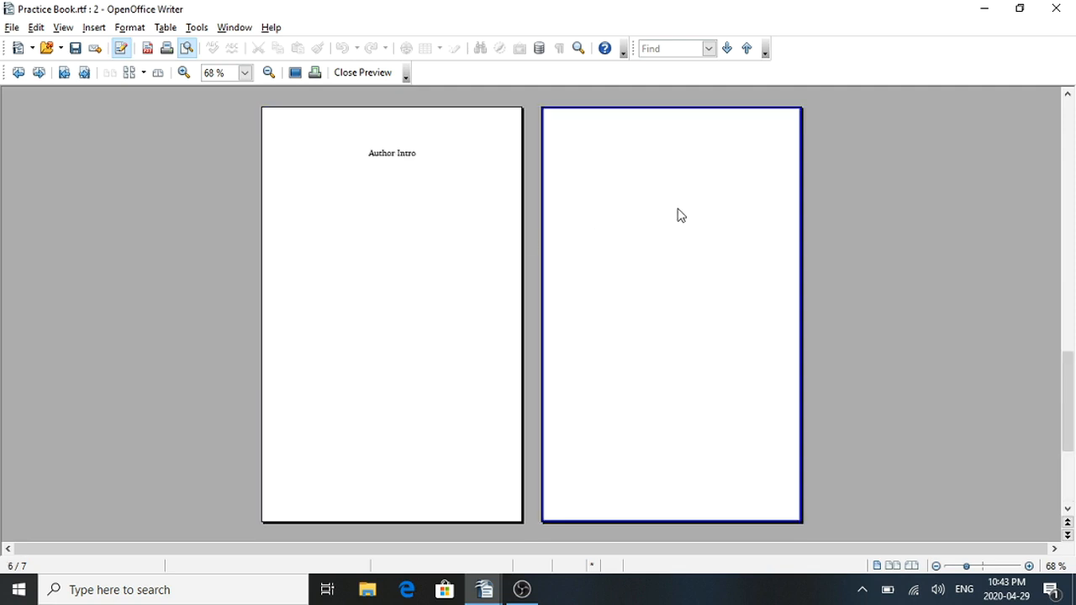
scroll(681, 215, down, 1)
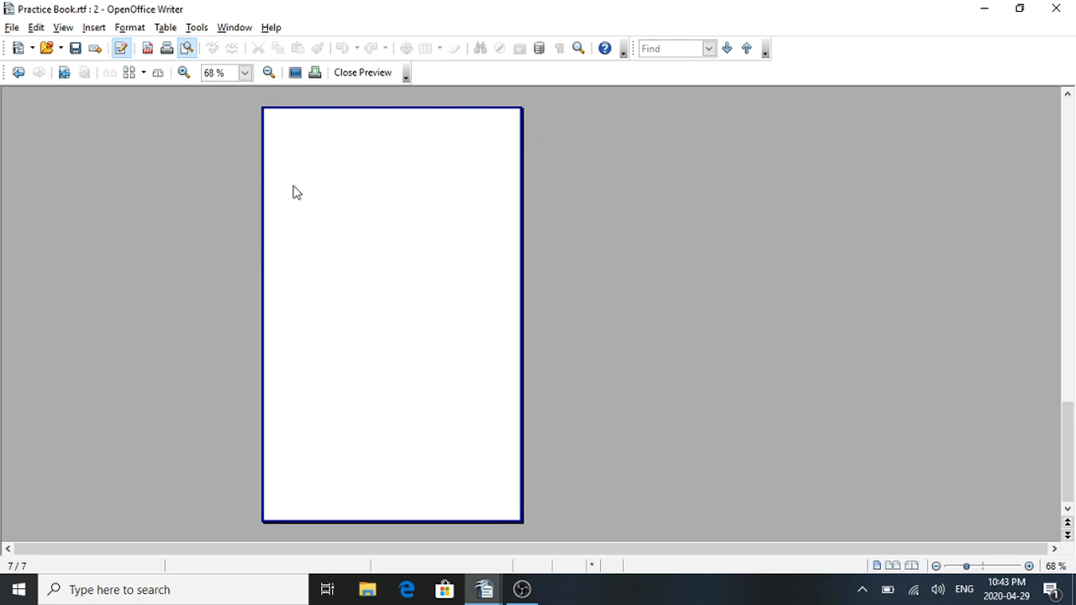
click(363, 74)
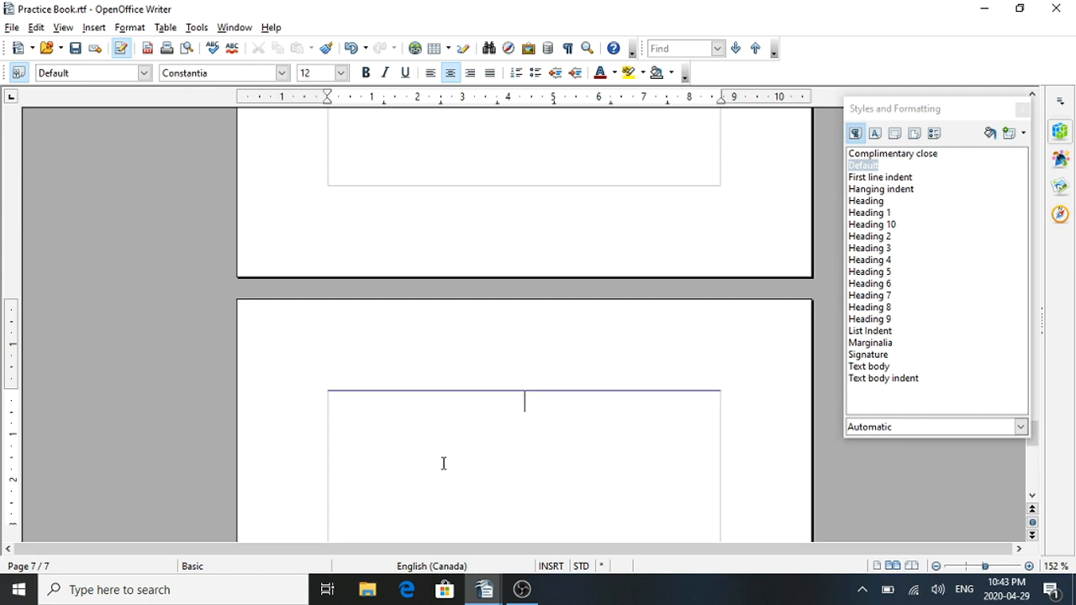
Step: Replace the last page break with a manual page break in the Right Page style, and enter the heading "Chapter 1:" on page 7
key(BackSpace)
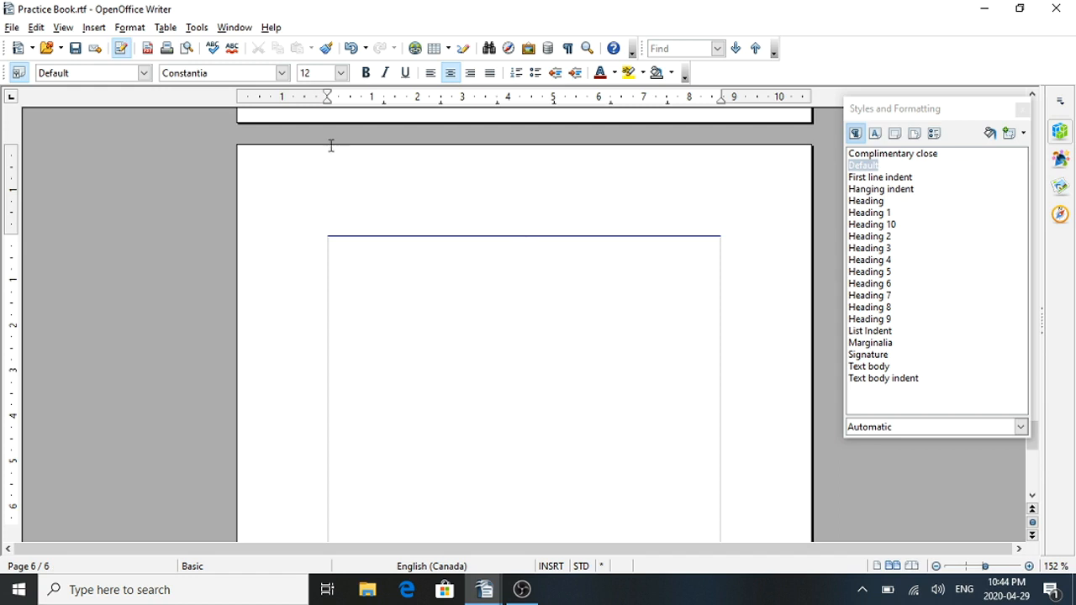
click(94, 28)
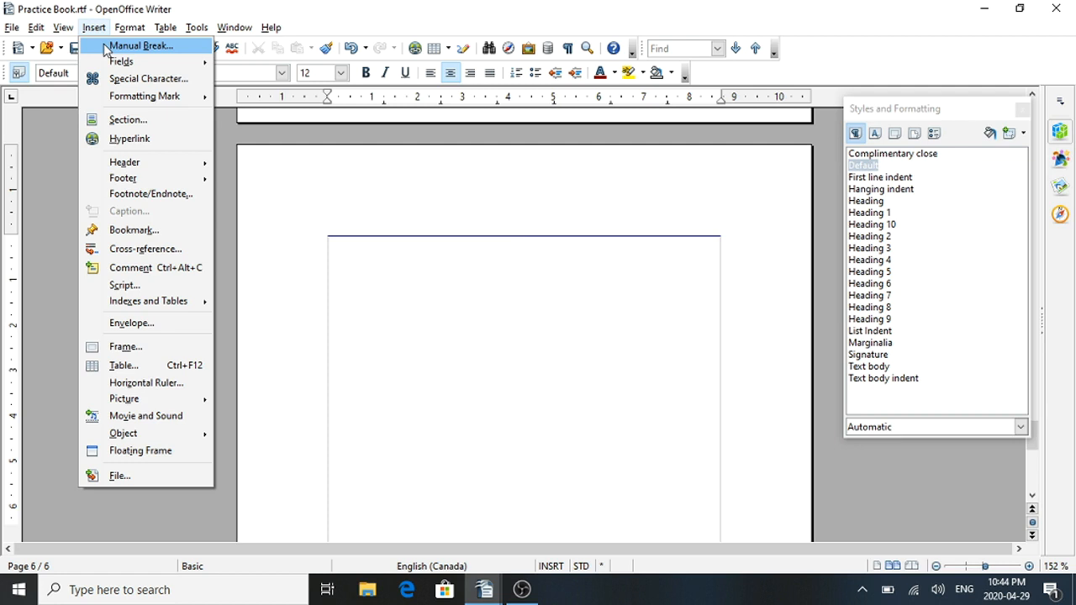
click(106, 52)
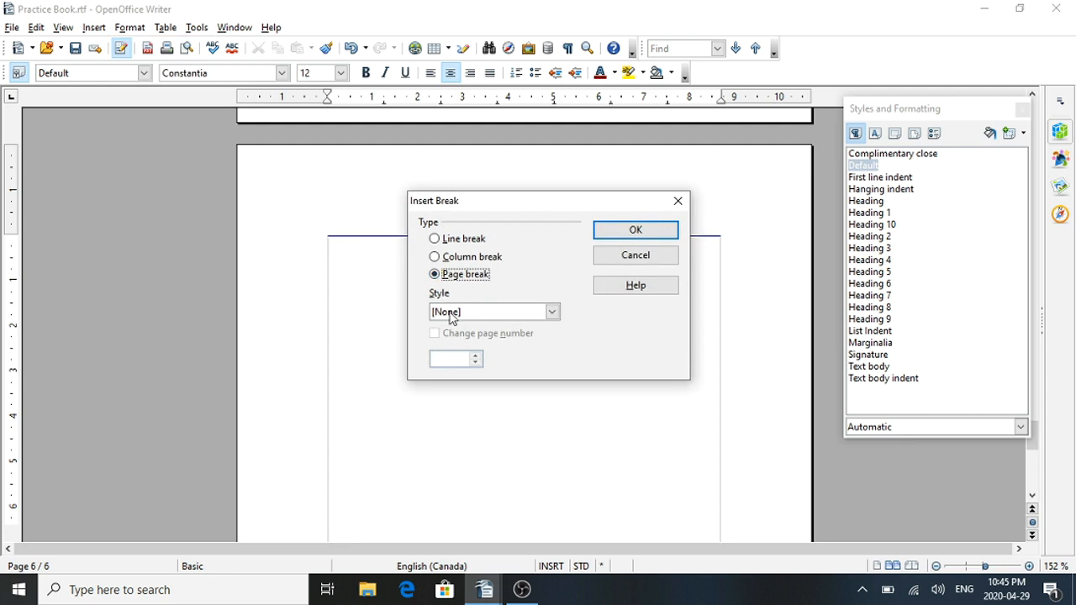
click(552, 313)
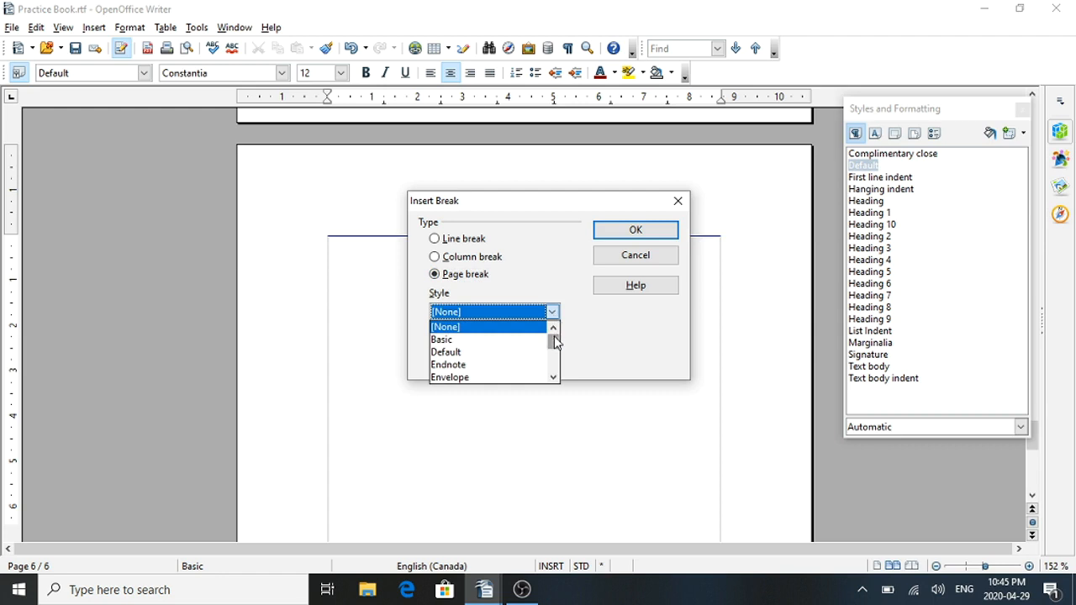
drag(554, 341, 554, 378)
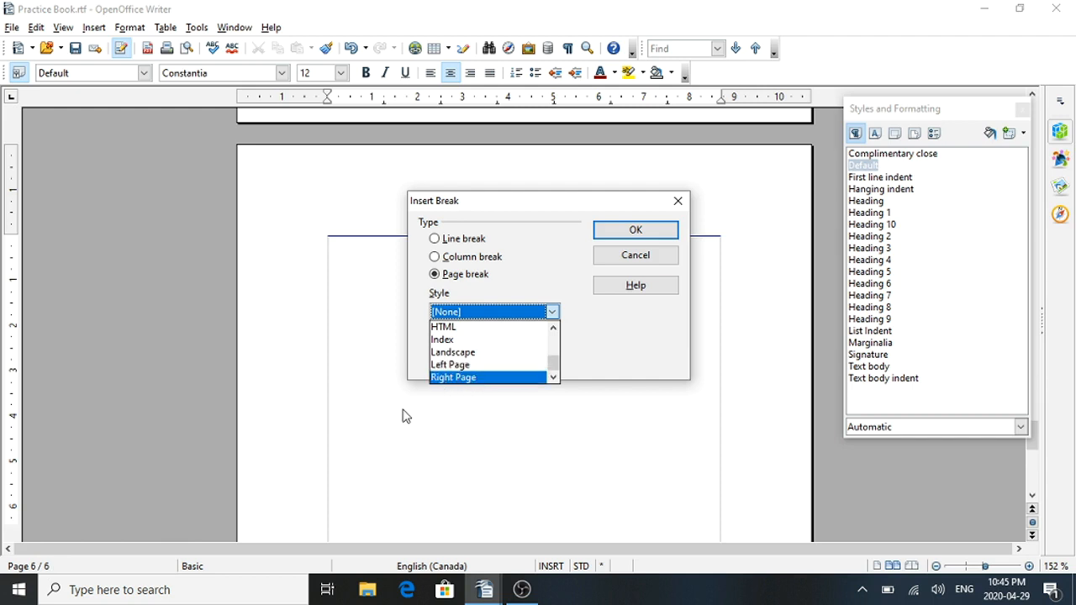
click(468, 380)
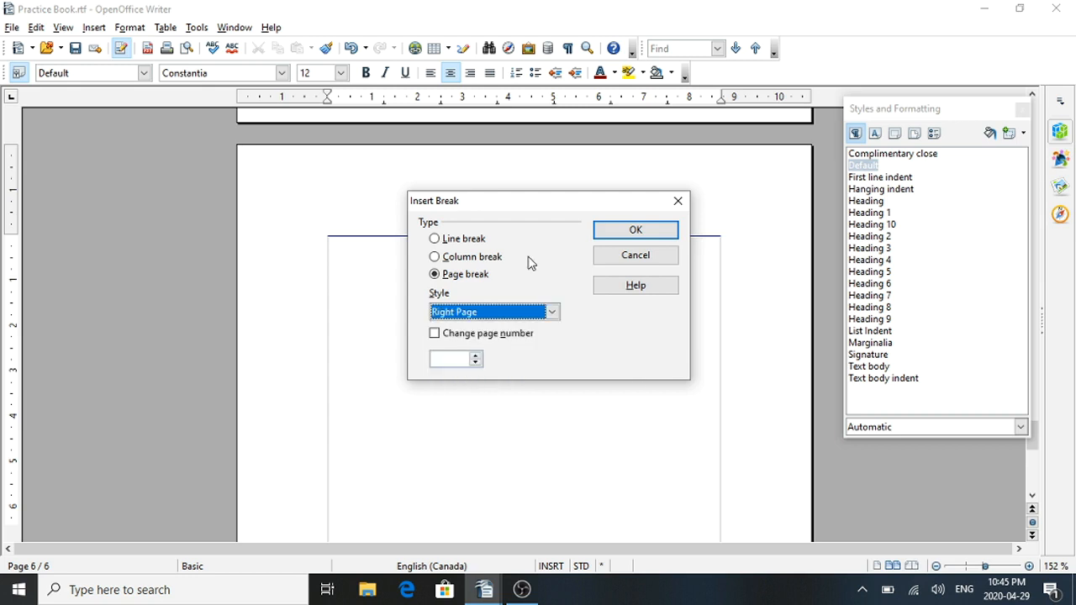
click(637, 227)
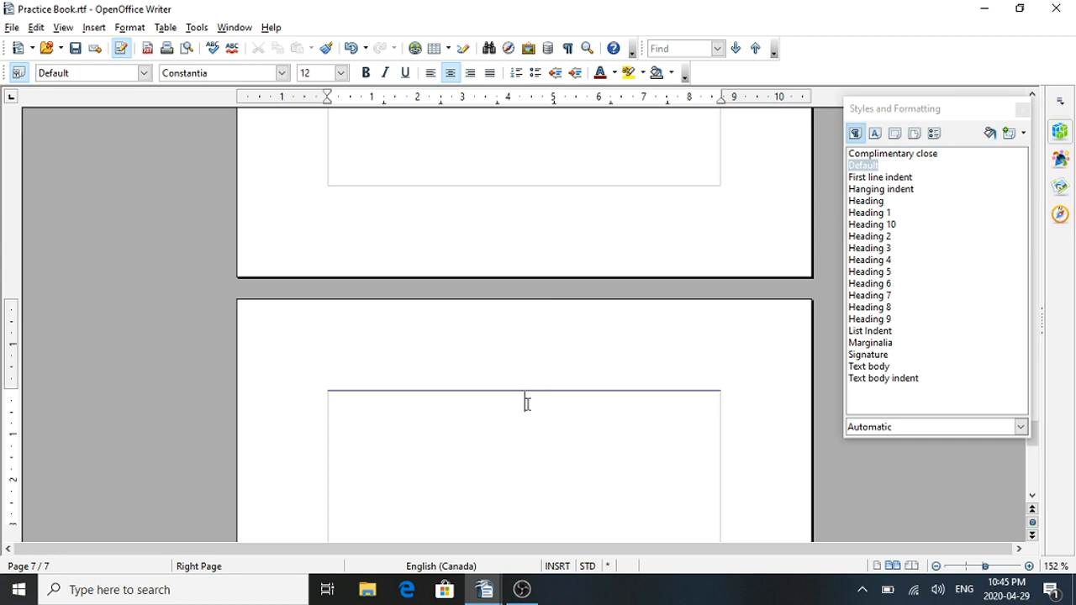
text(Chapter 1:)
Step: Set the right margin of the Right Page style to 1.5 cm
click(130, 31)
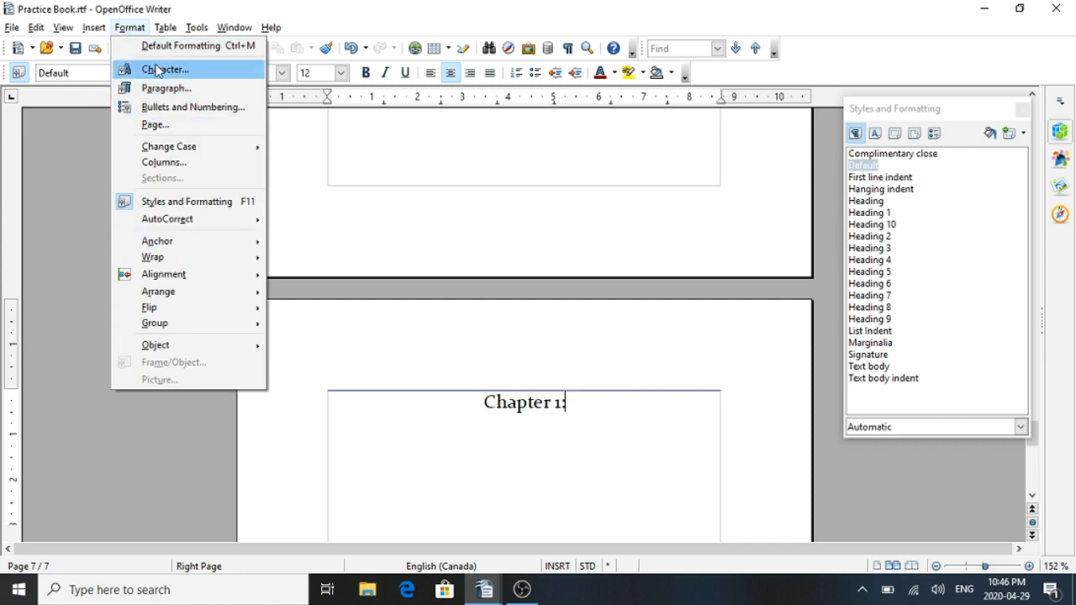
click(153, 125)
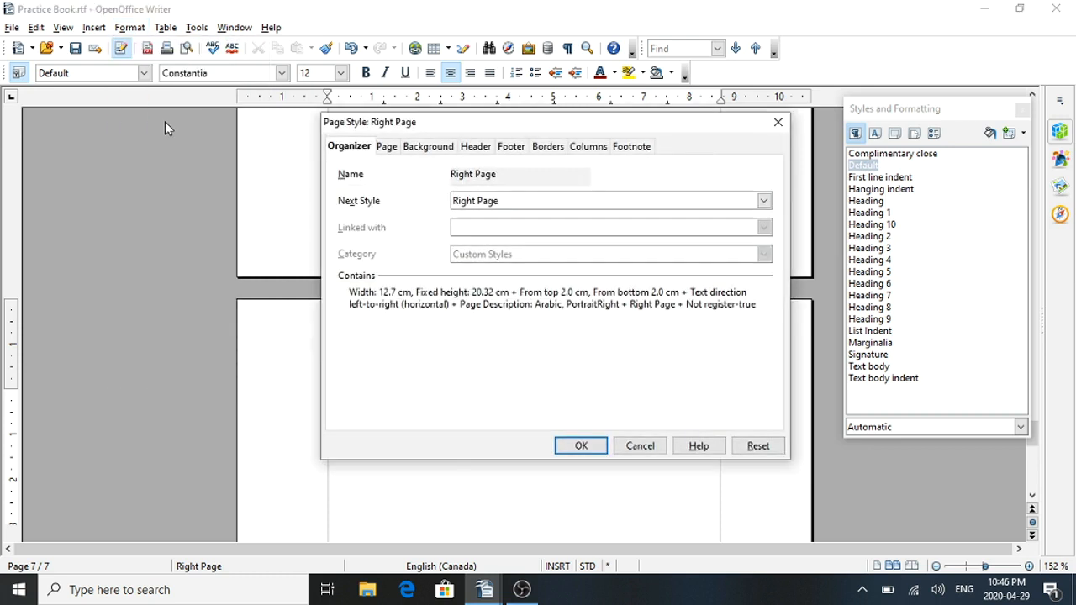
click(388, 148)
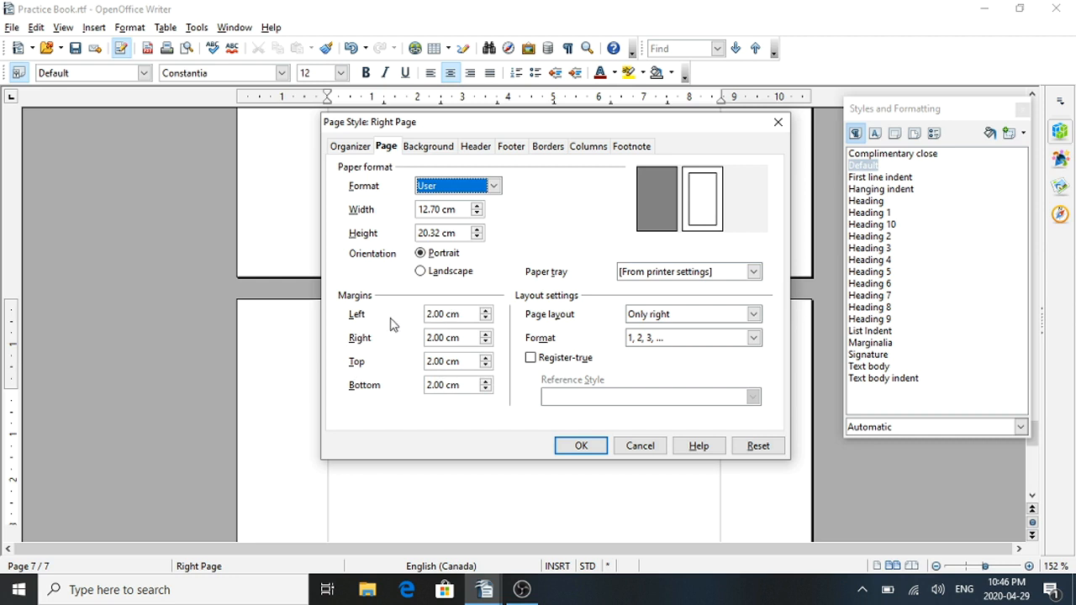
click(441, 337)
key(BackSpace)
key(BackSpace)
key(BackSpace)
text(1.5)
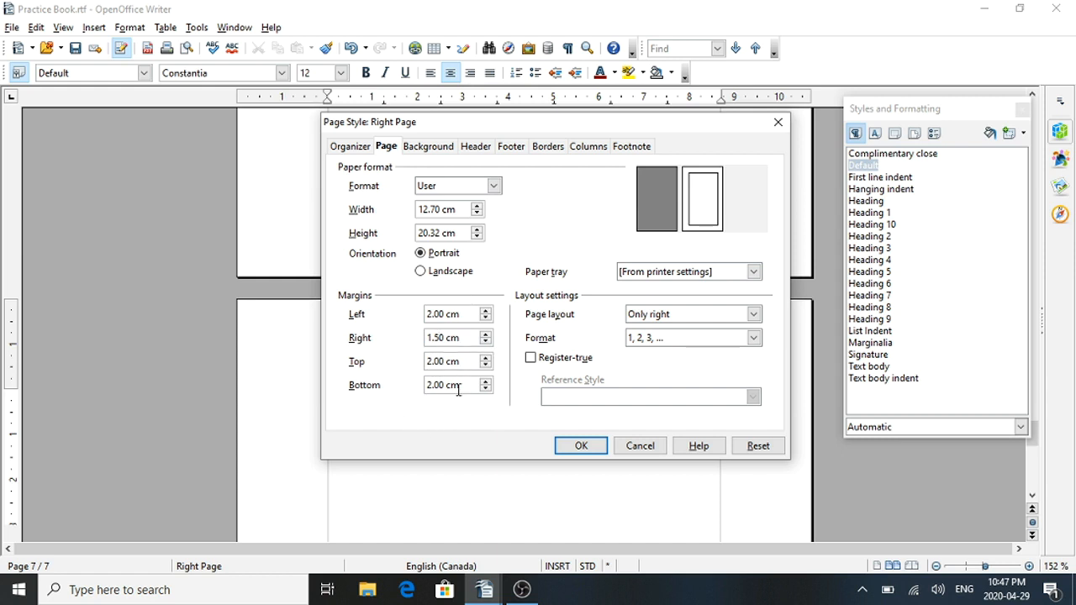
click(580, 448)
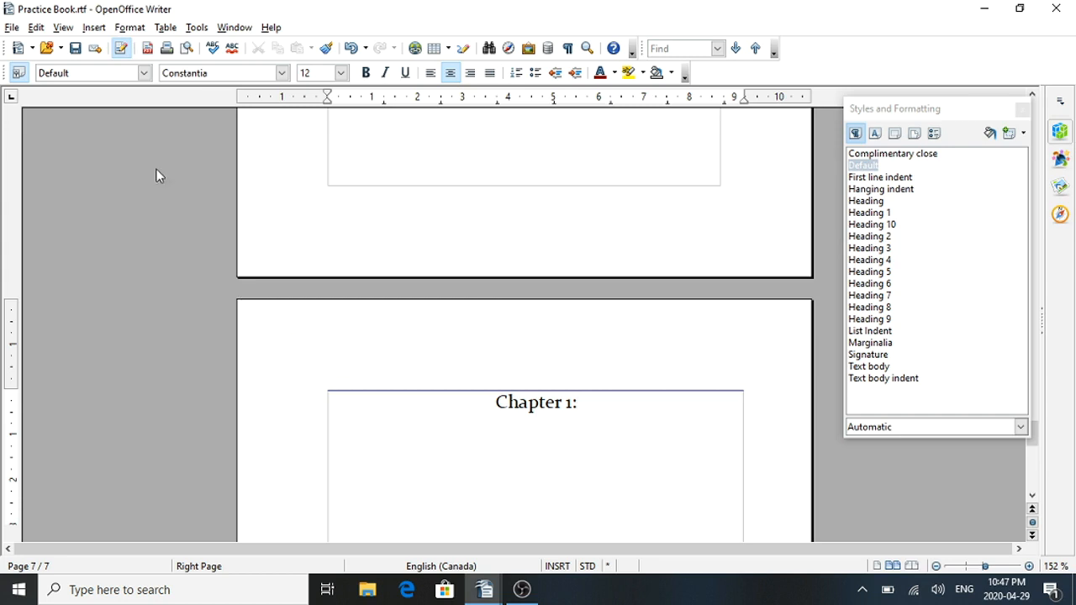
click(132, 34)
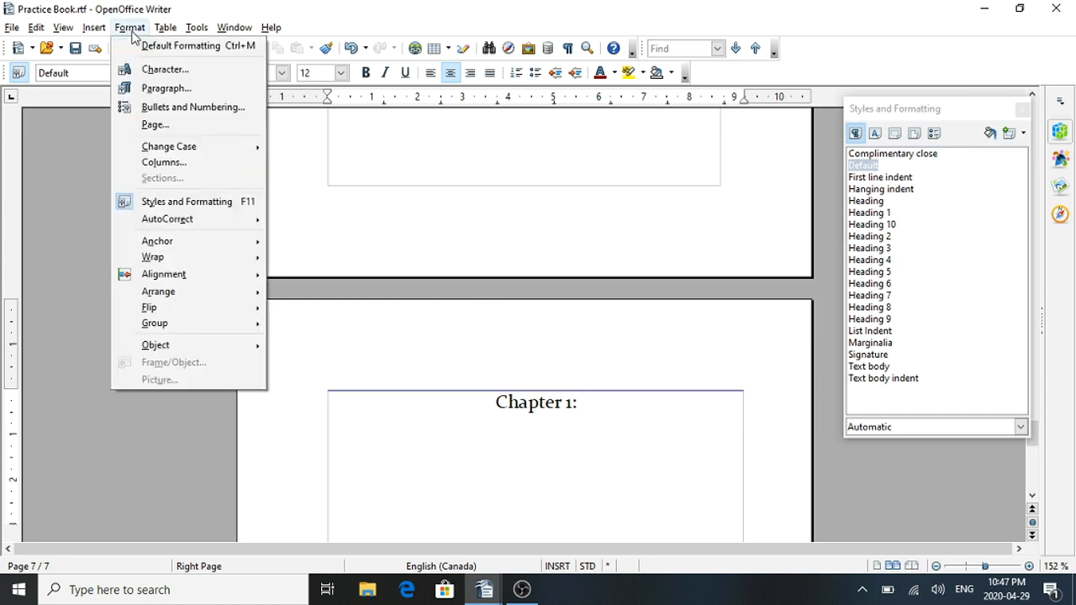
click(141, 73)
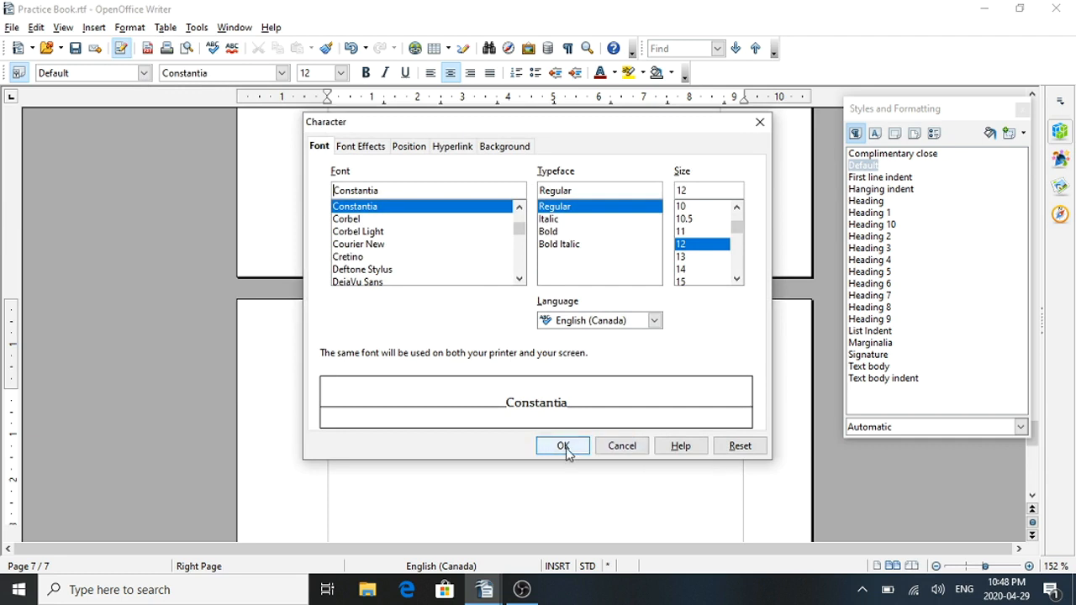
click(759, 121)
Step: Set Left Page as the next style of the Right Page style
click(131, 28)
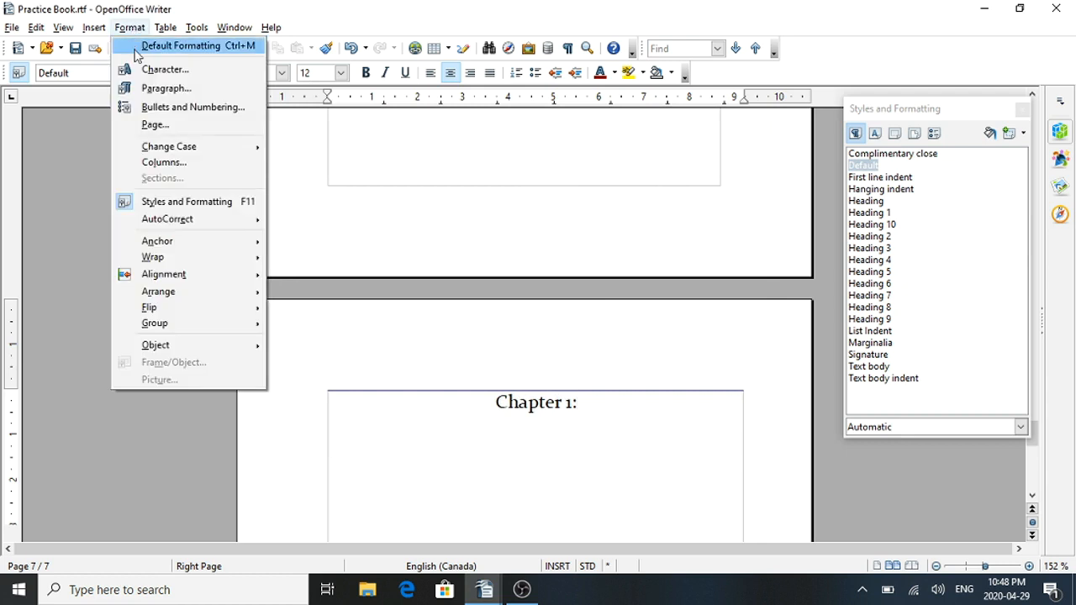
click(152, 126)
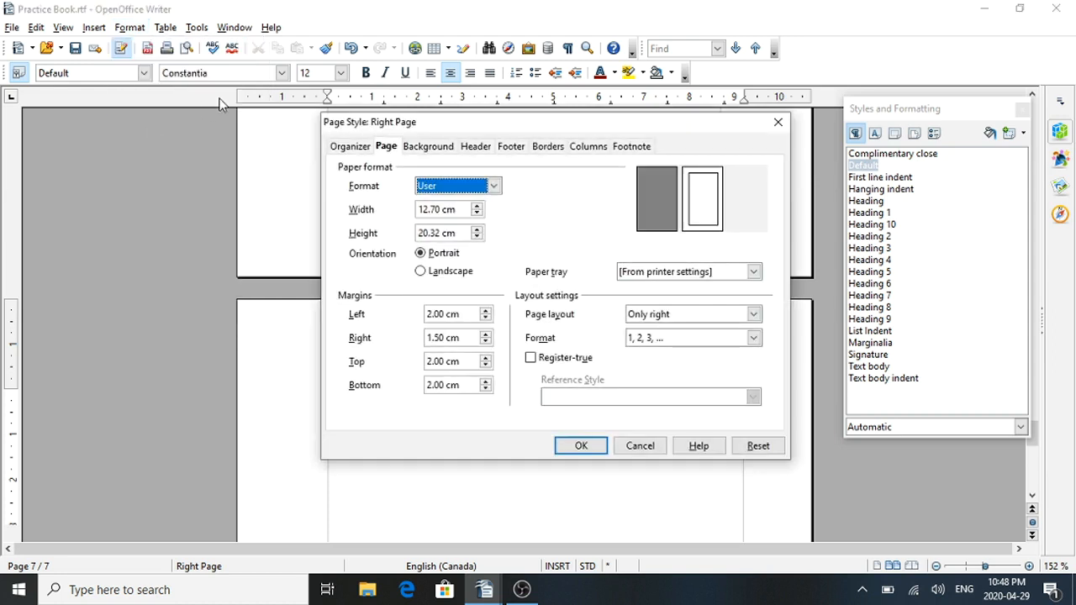
click(353, 148)
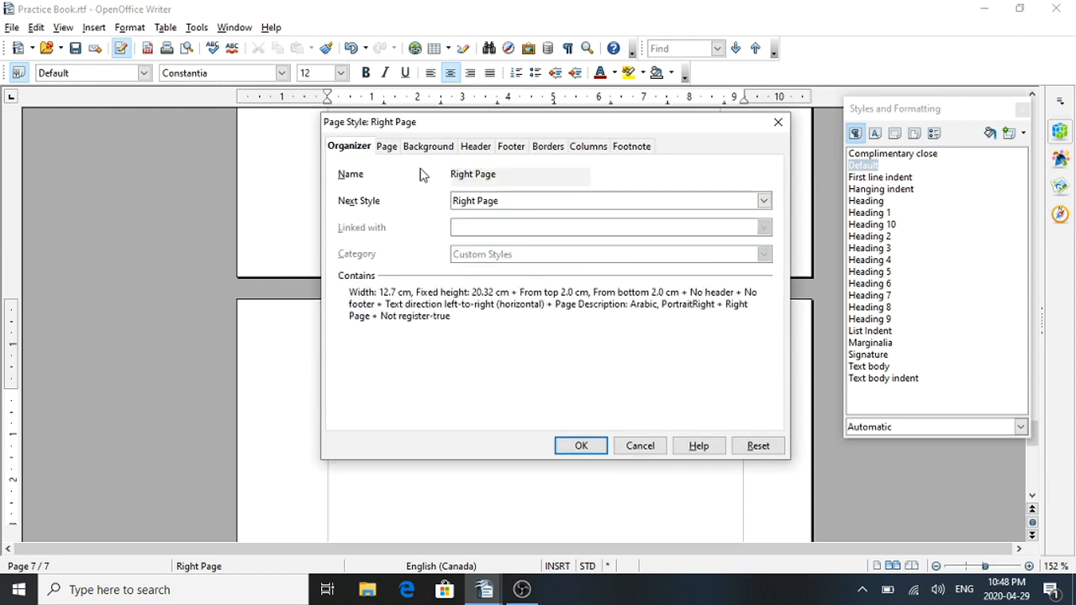
click(499, 201)
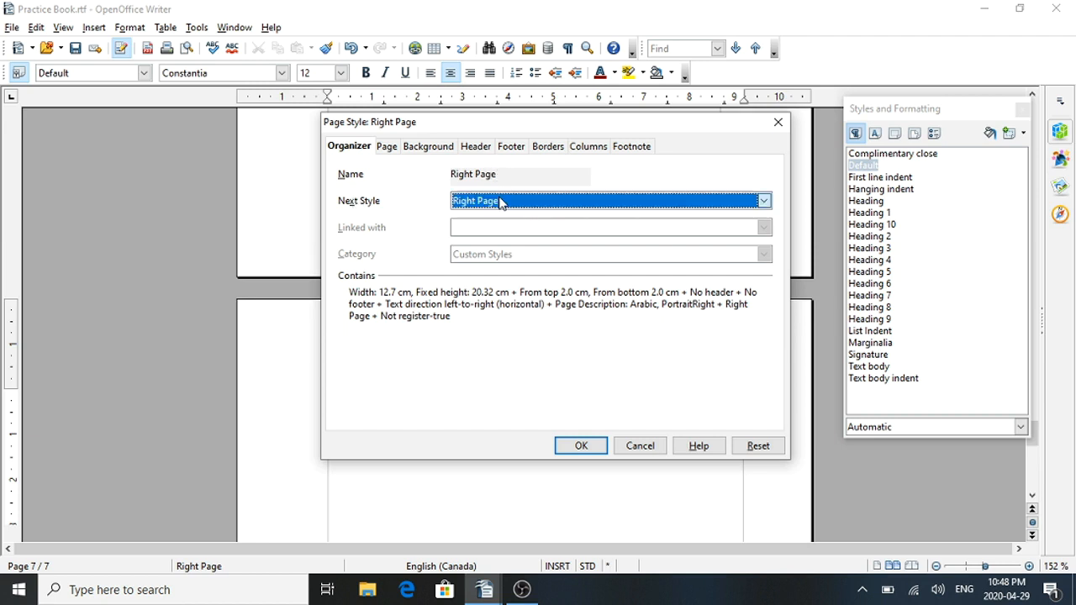
click(768, 203)
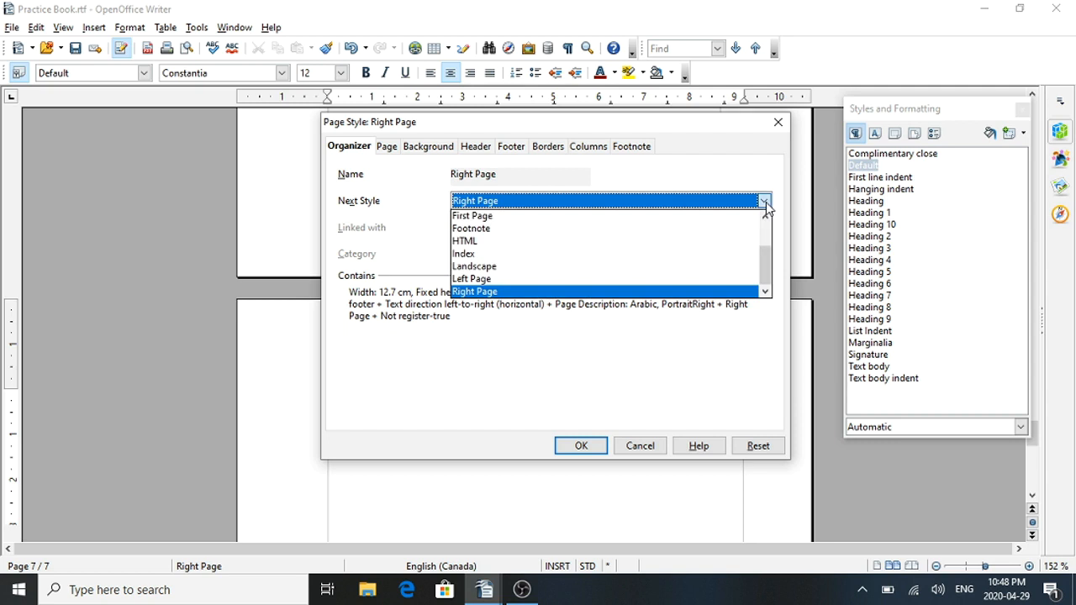
click(525, 280)
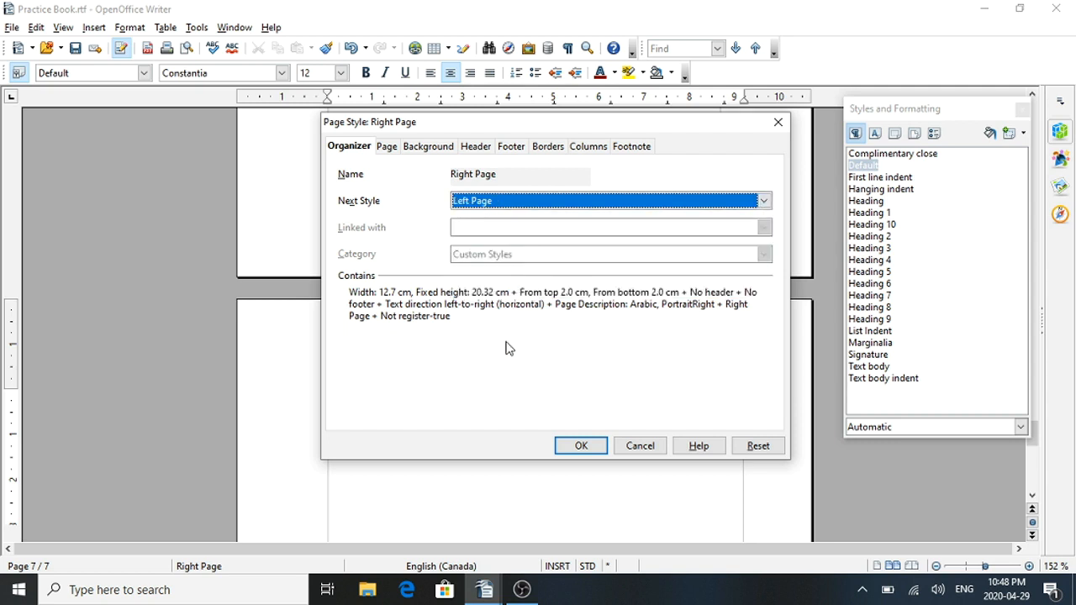
click(581, 447)
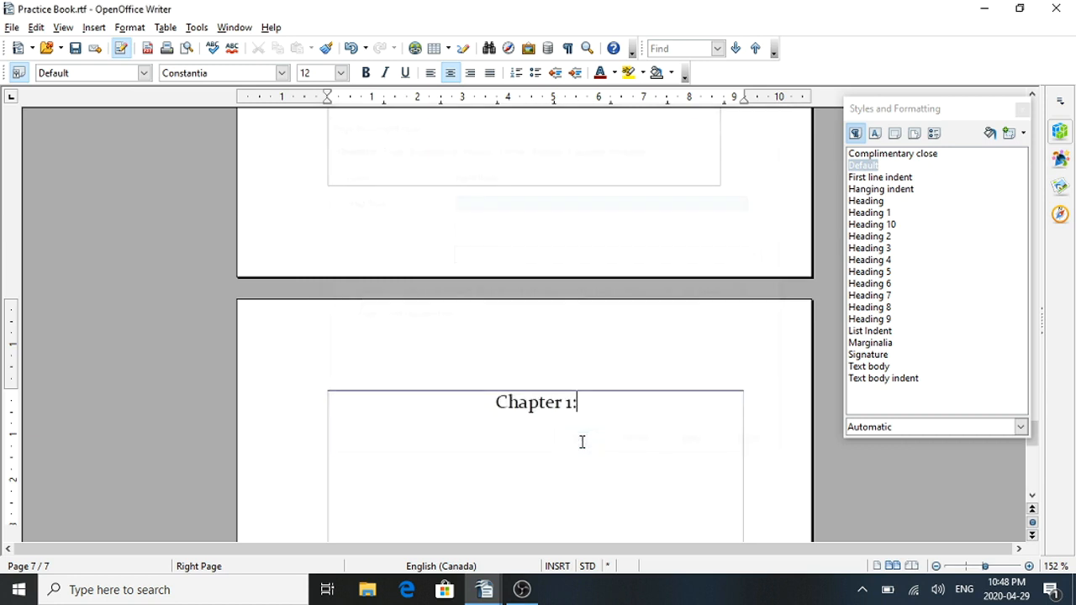
Step: Add empty paragraphs below the "Chapter 1:" heading until the text flows onto page 8
key(Return)
key(Return)
key(Return)
key(Return)
key(Return)
key(Return)
key(Return)
key(Return)
key(Return)
key(Return)
key(Return)
key(Return)
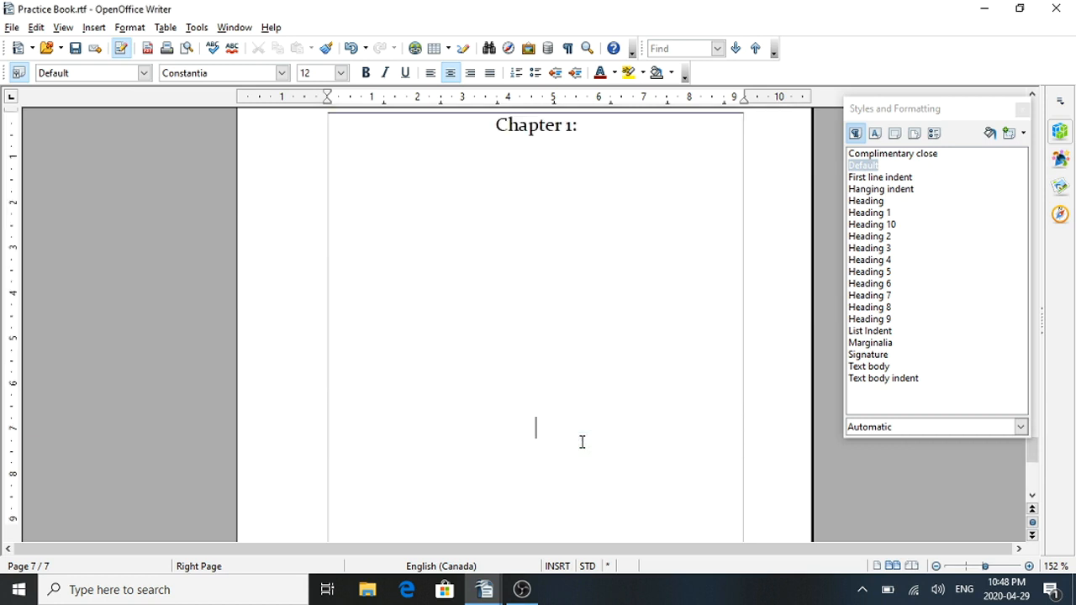
key(Return)
key(Return)
key(Return)
key(Return)
key(Return)
key(Return)
key(Return)
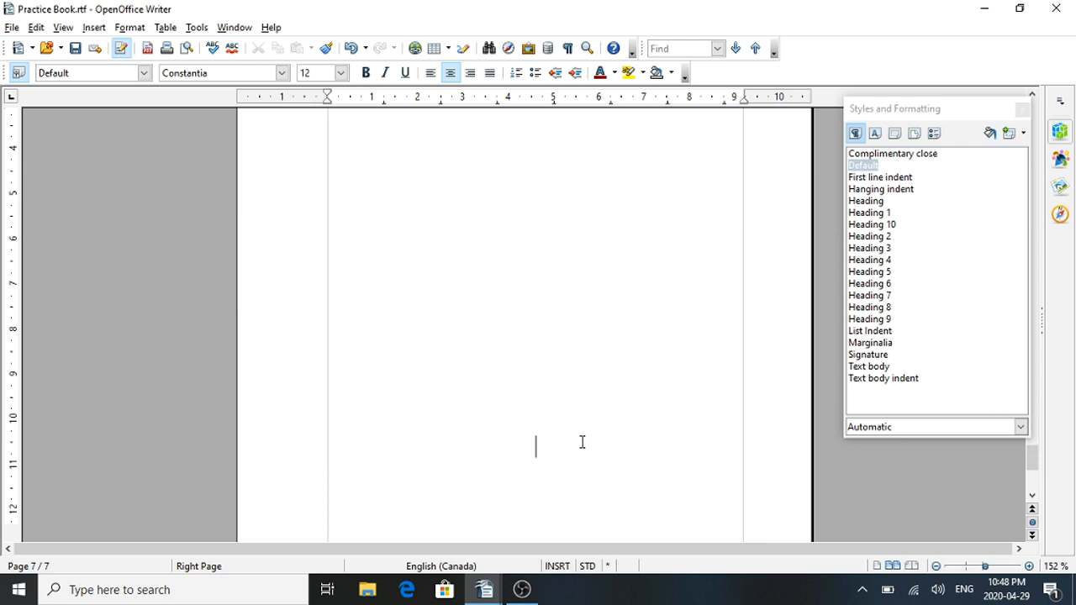
key(Return)
key(Return)
key(Return)
key(Return)
key(Return)
key(Return)
key(Return)
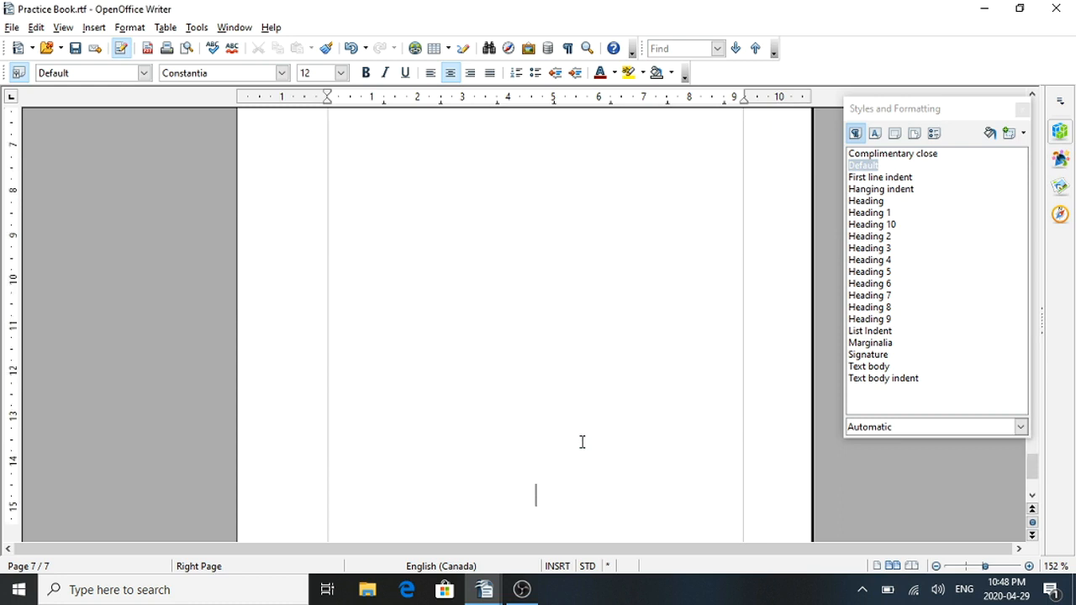
key(Return)
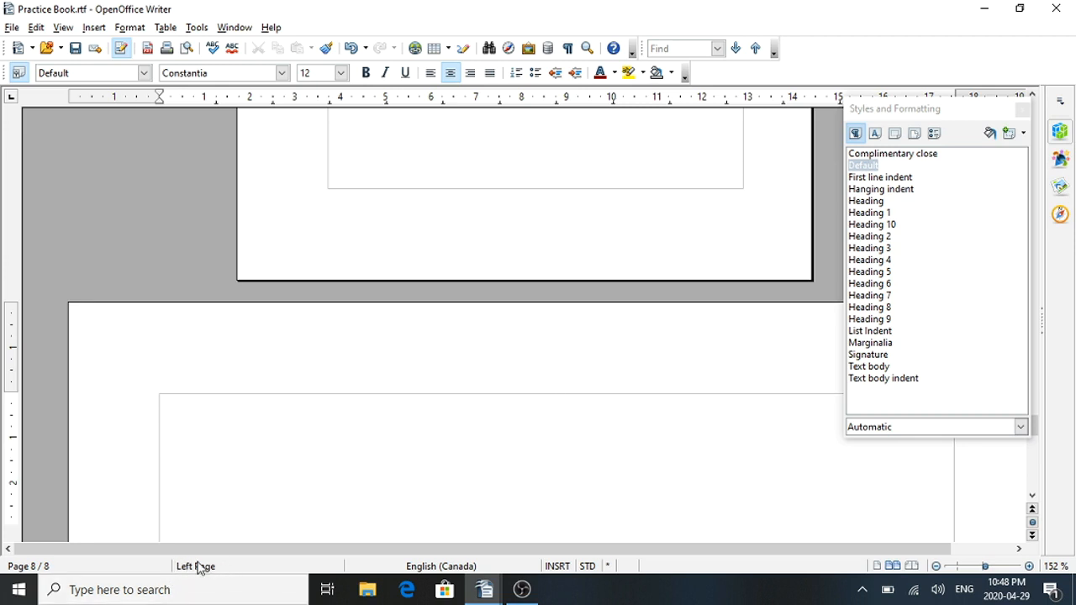
Step: Set Right Page as the next style of page 8's Left Page style
click(130, 27)
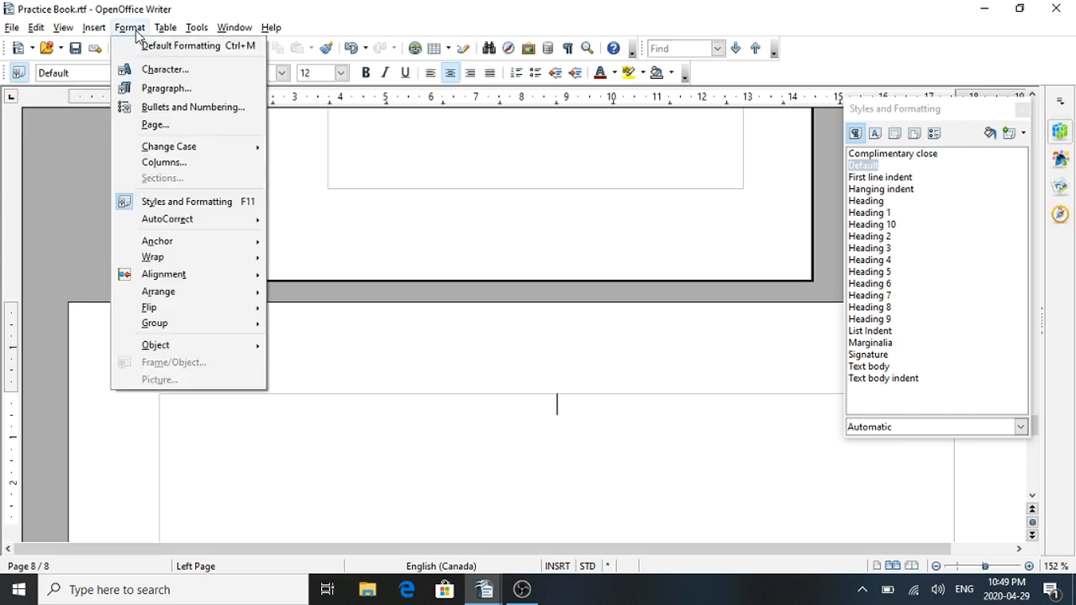
click(160, 123)
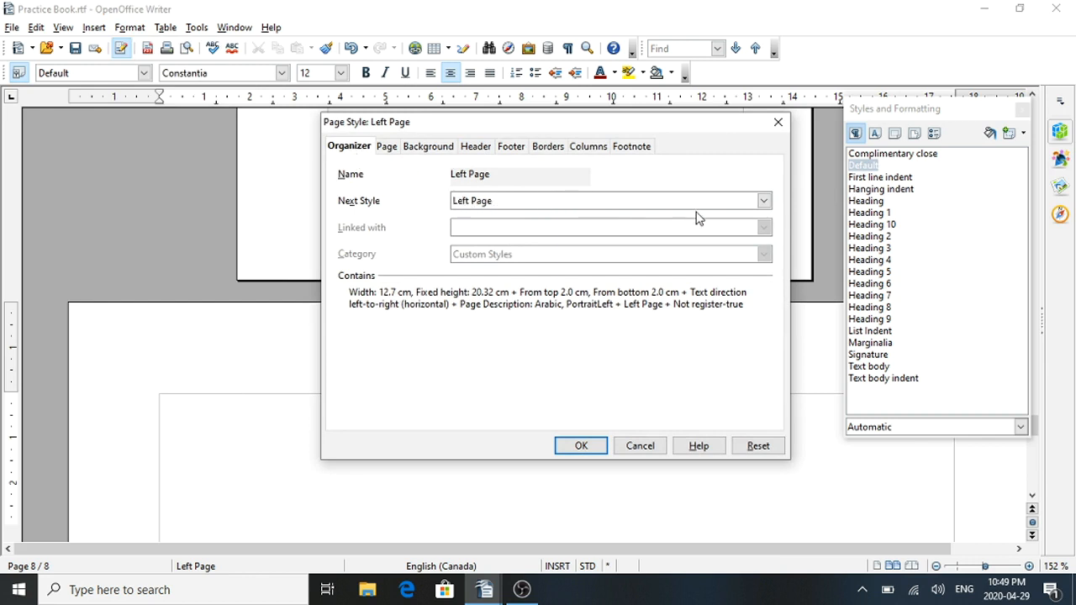
click(764, 201)
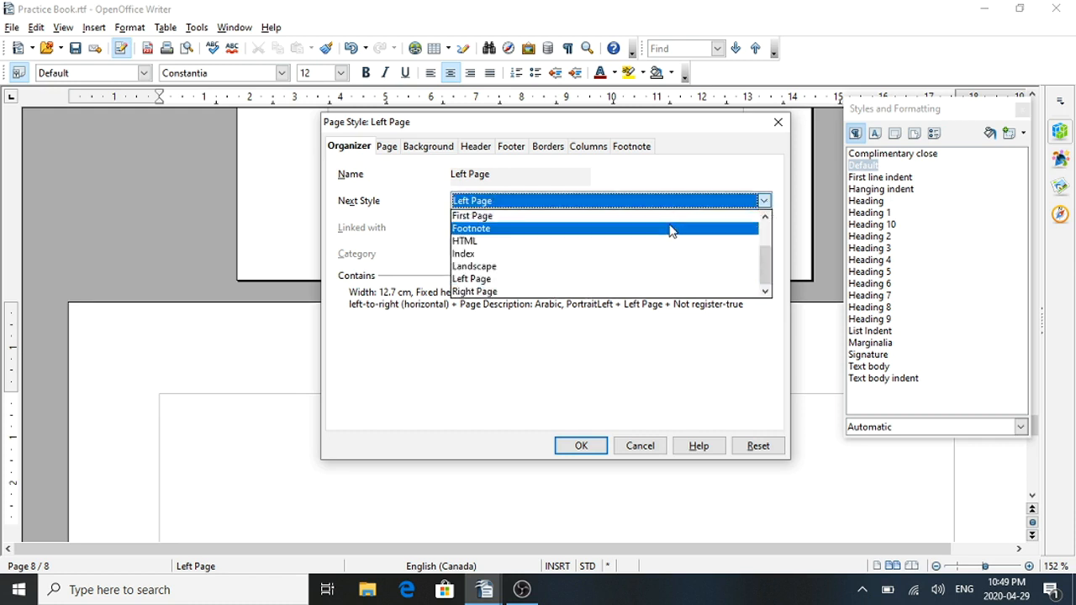
click(540, 292)
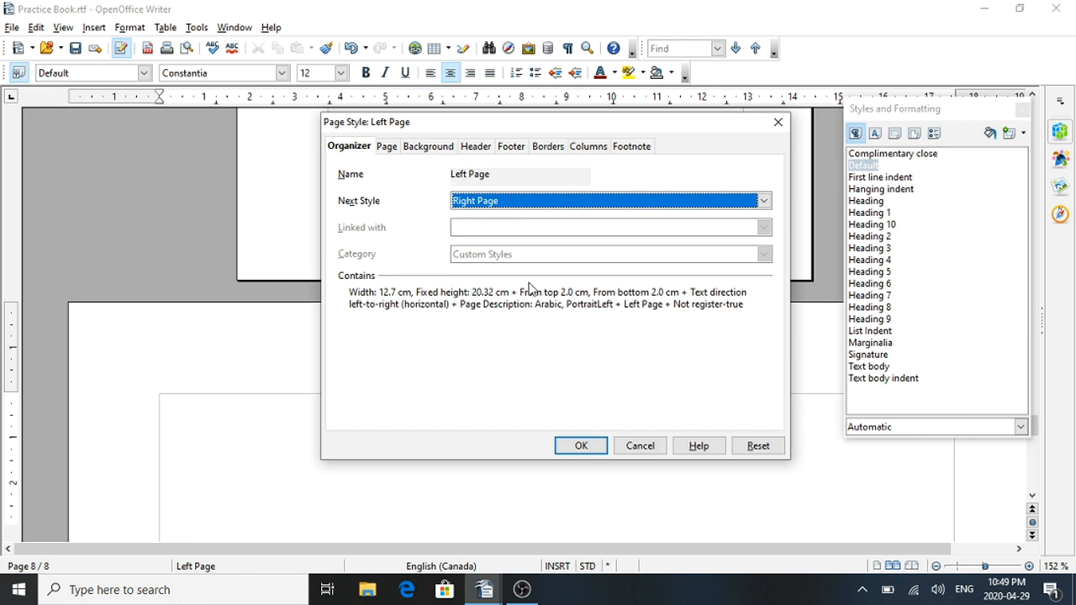
click(581, 445)
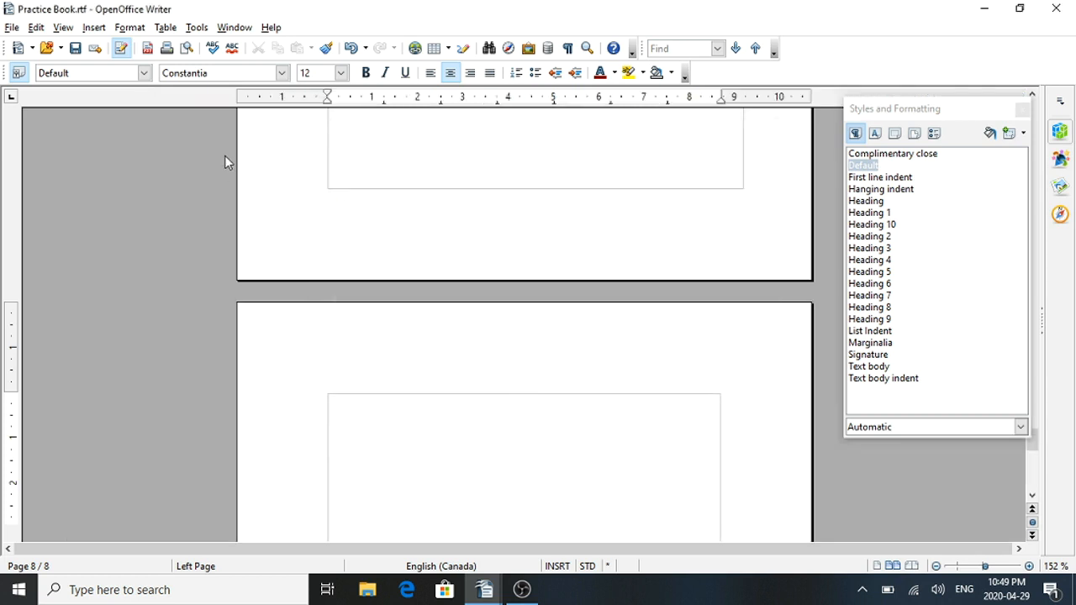
Step: Set the left margin of the Left Page style to 1.5 cm
click(131, 30)
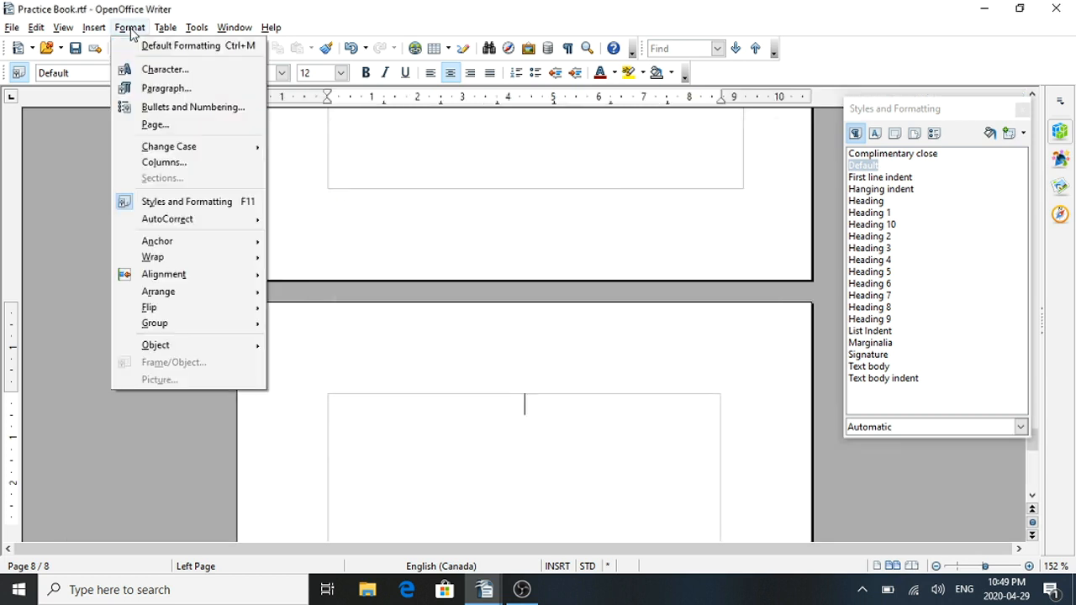
click(151, 126)
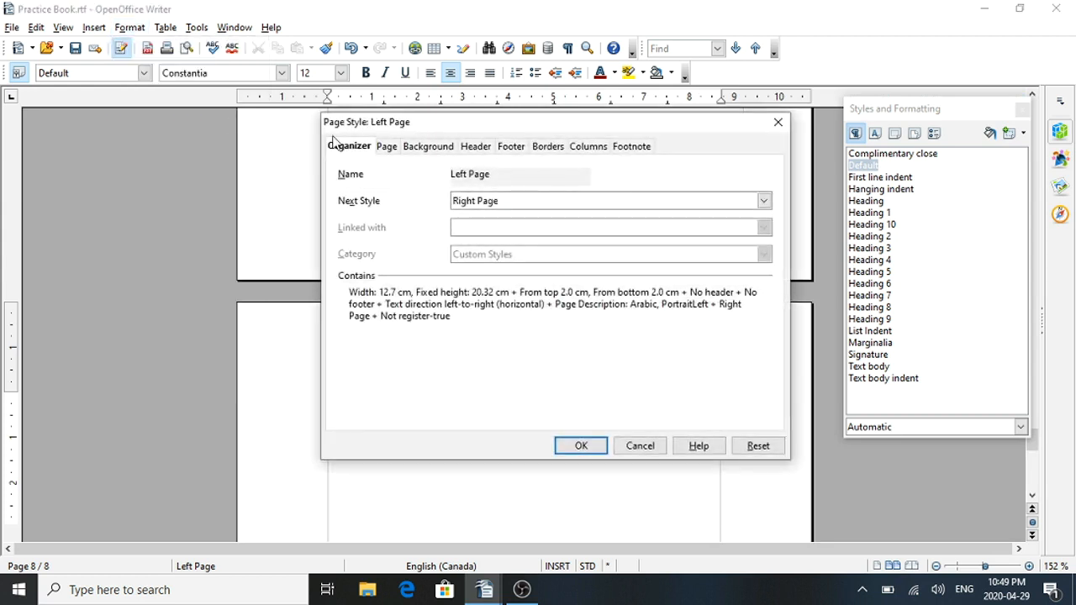
click(388, 148)
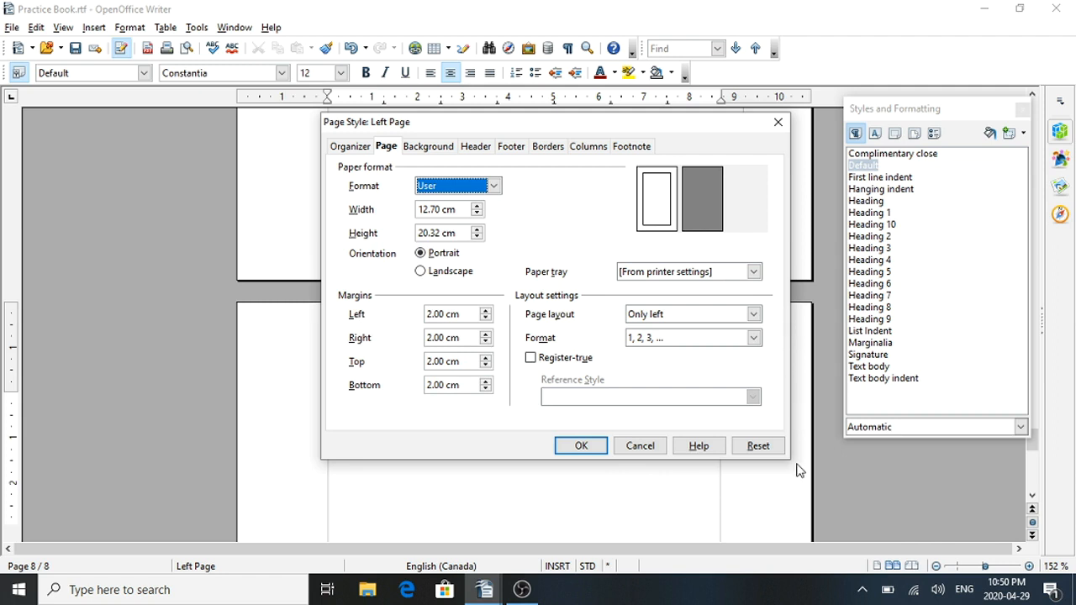
click(444, 314)
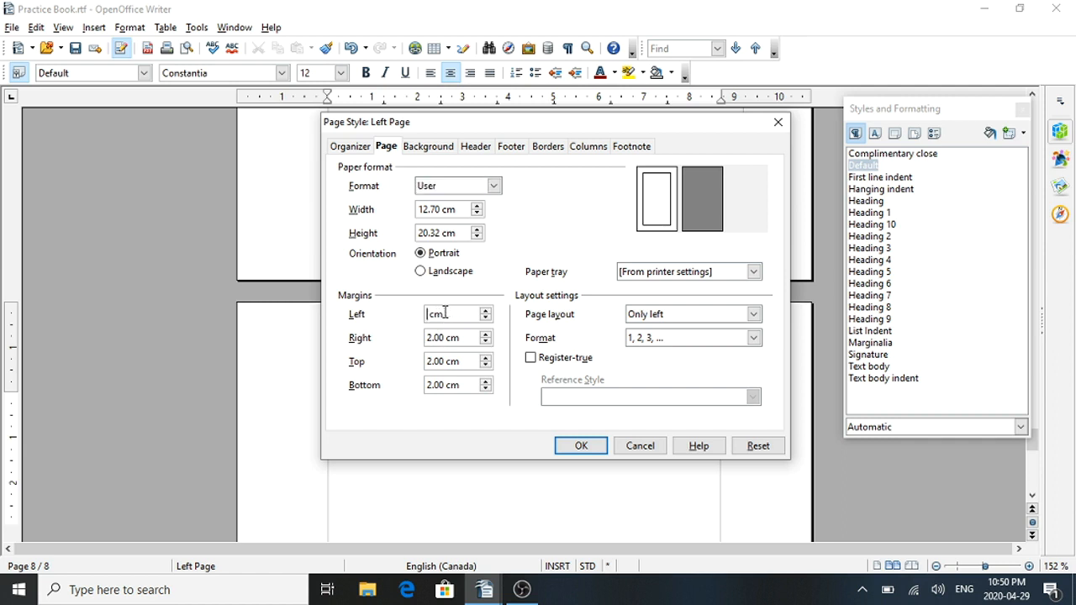
text(1.5)
click(580, 447)
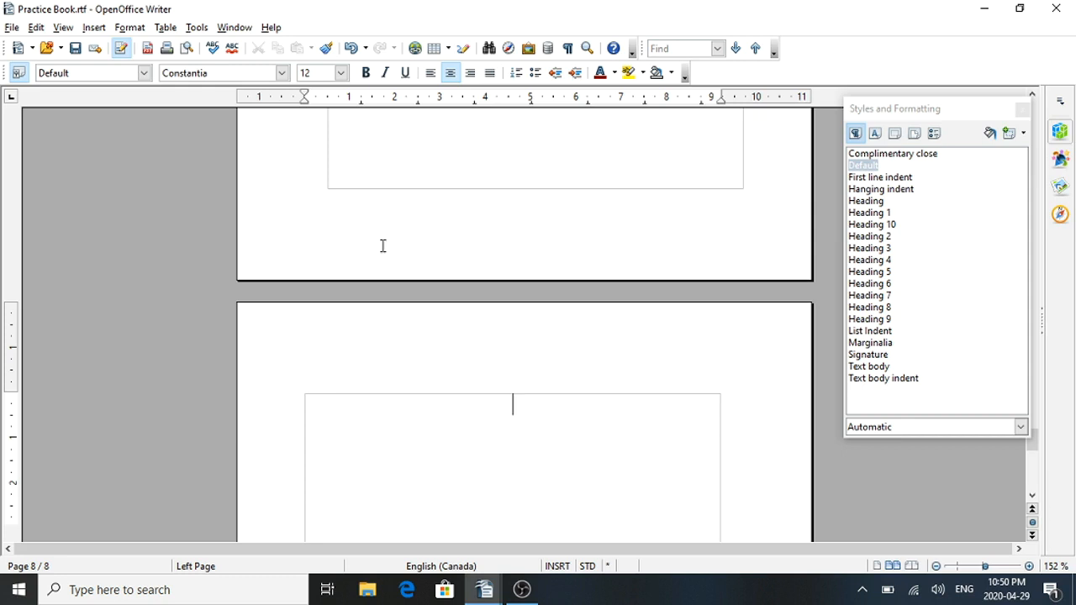
click(1024, 110)
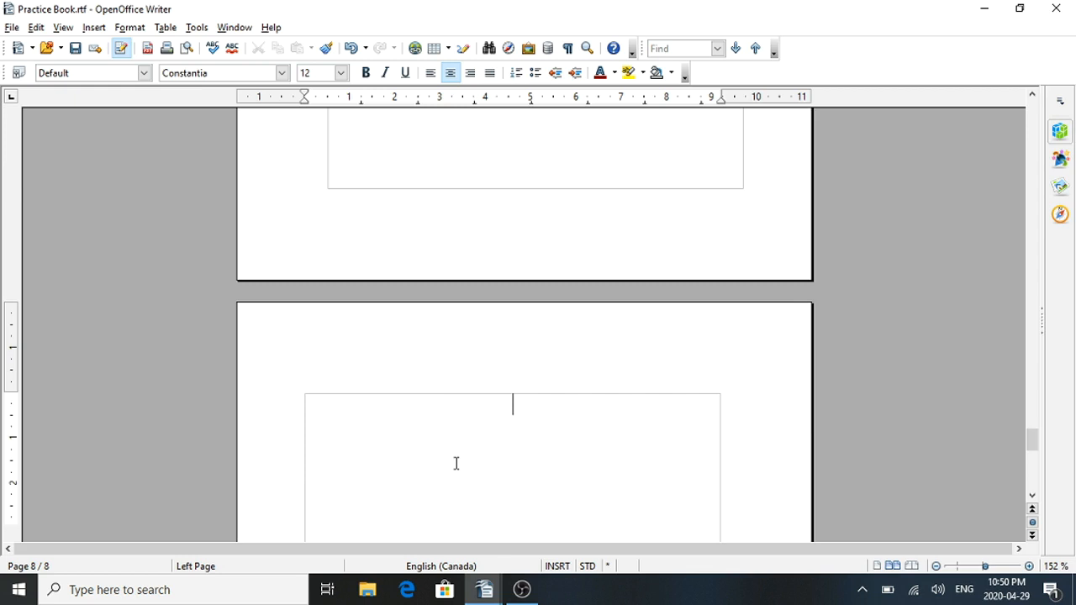
click(130, 28)
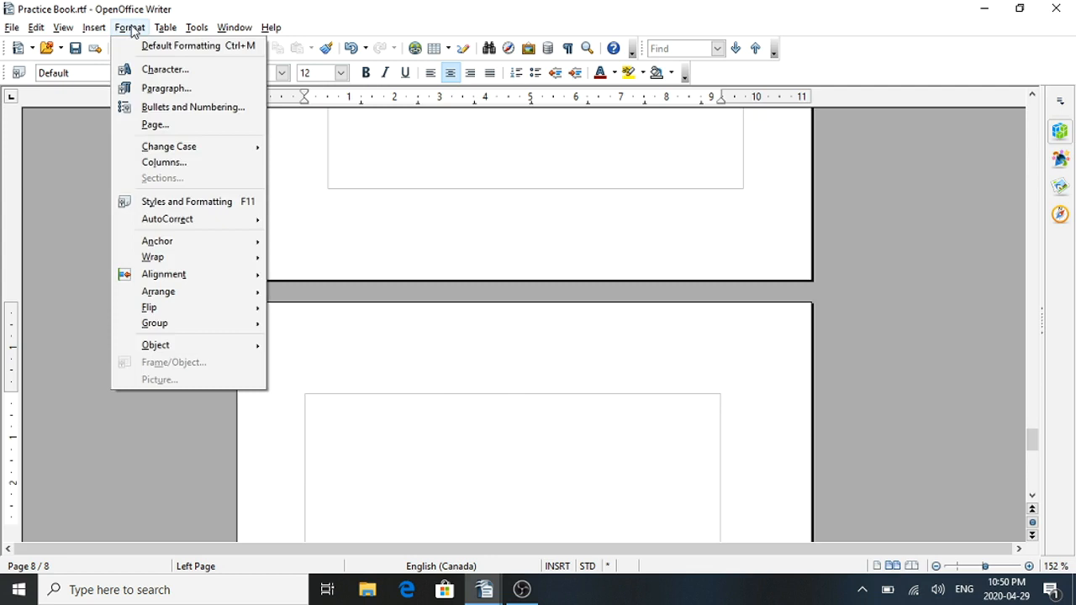
click(171, 202)
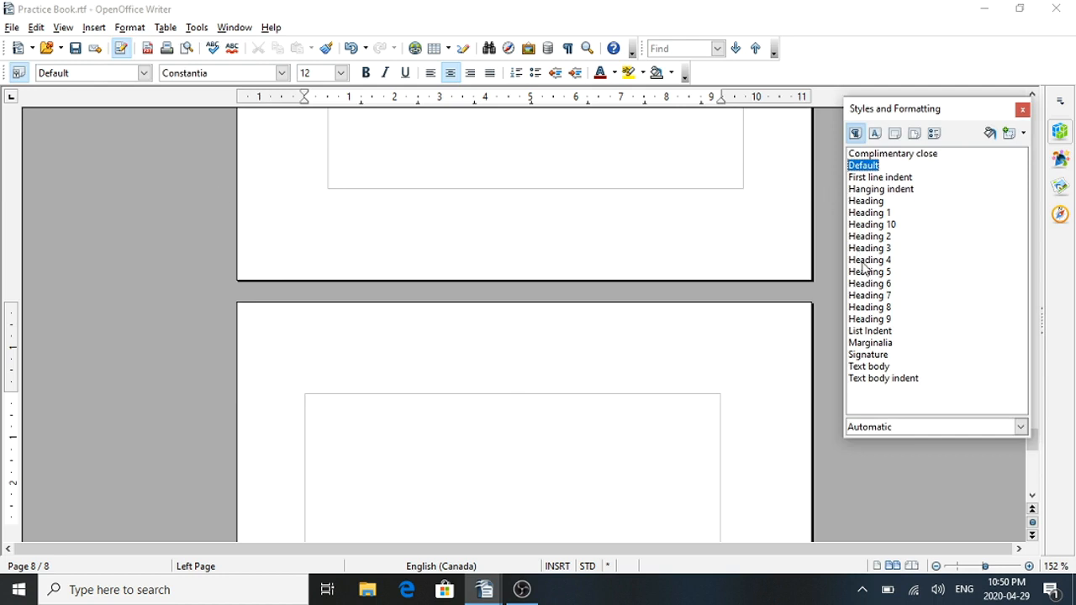
click(915, 135)
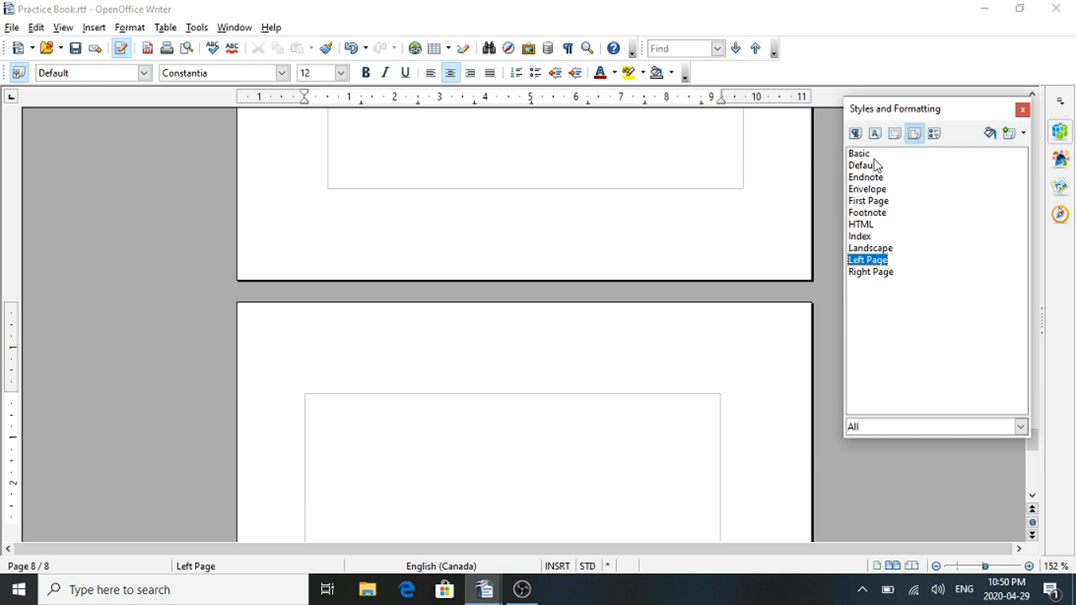
click(1023, 135)
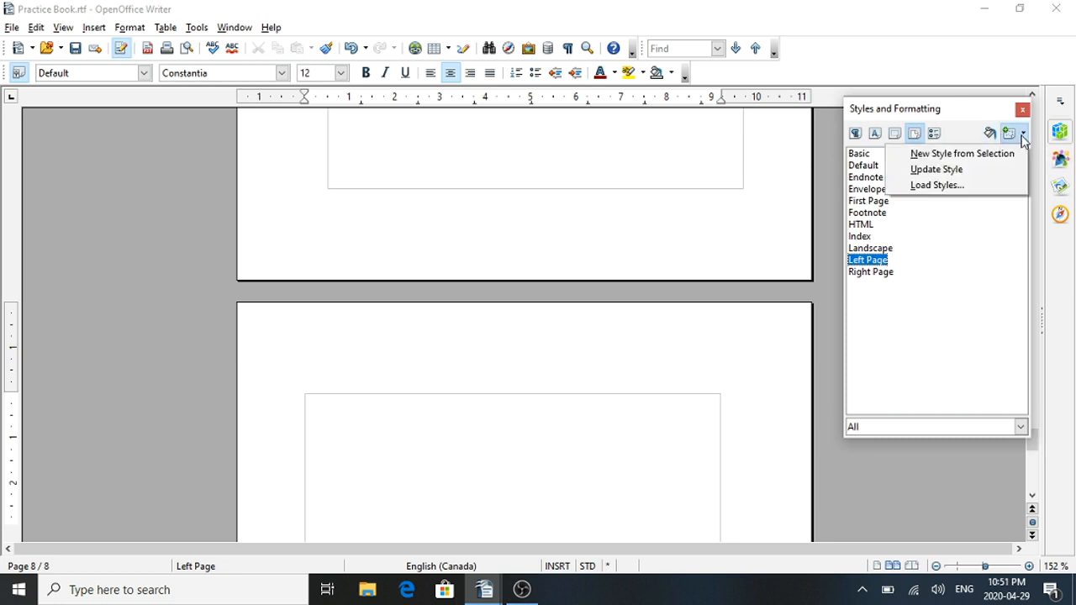
click(1002, 156)
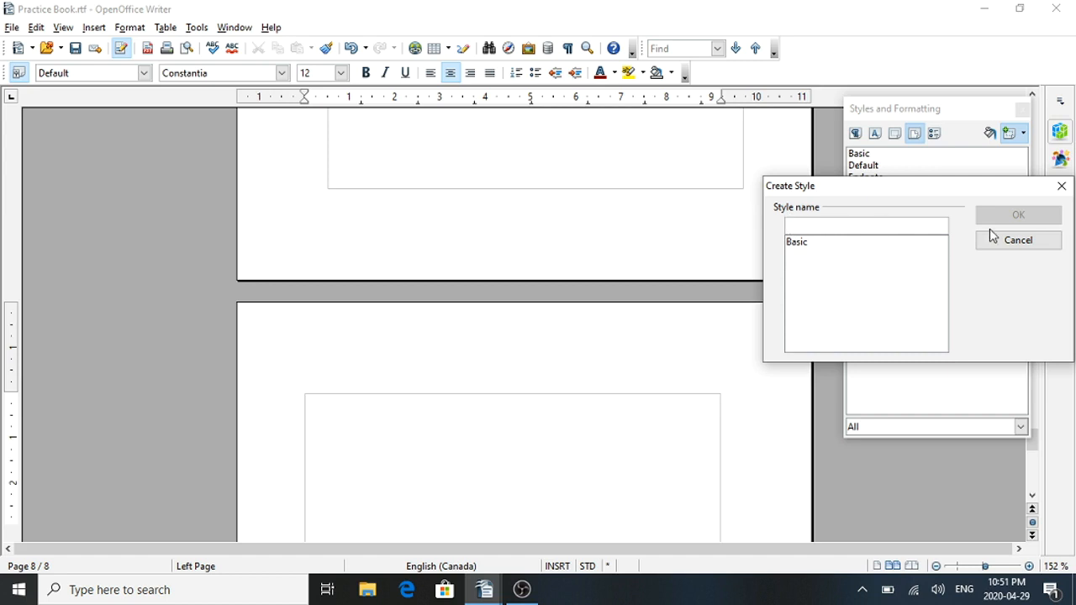
click(1012, 242)
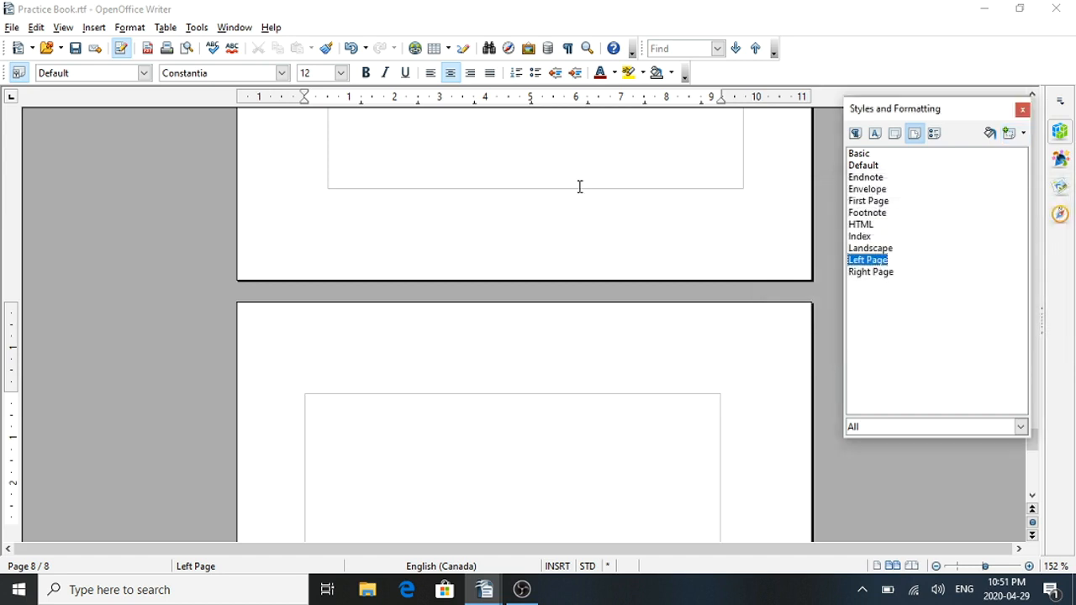
click(1022, 110)
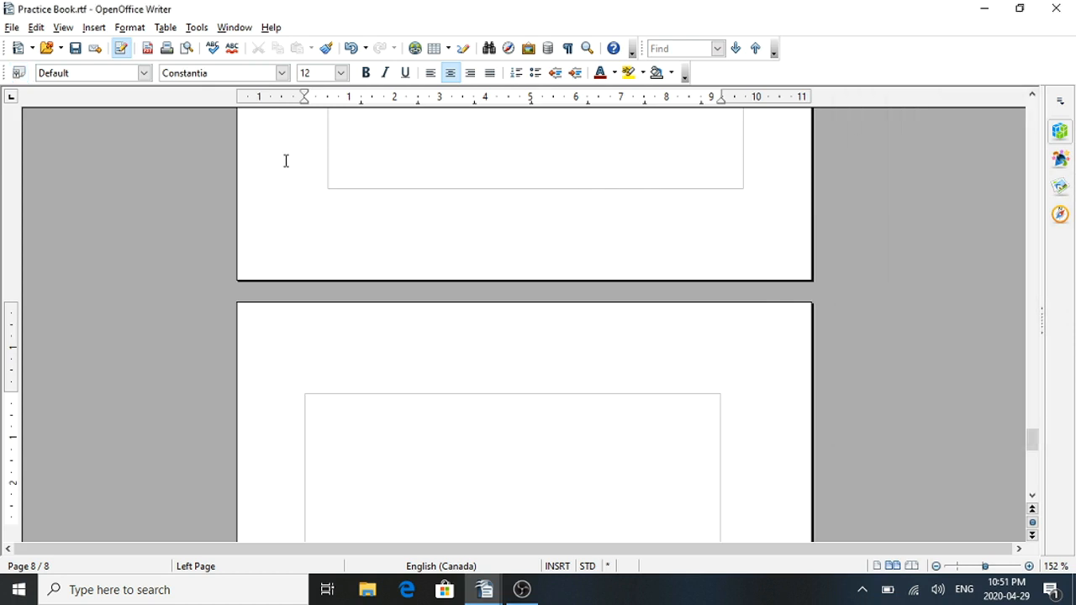
click(93, 28)
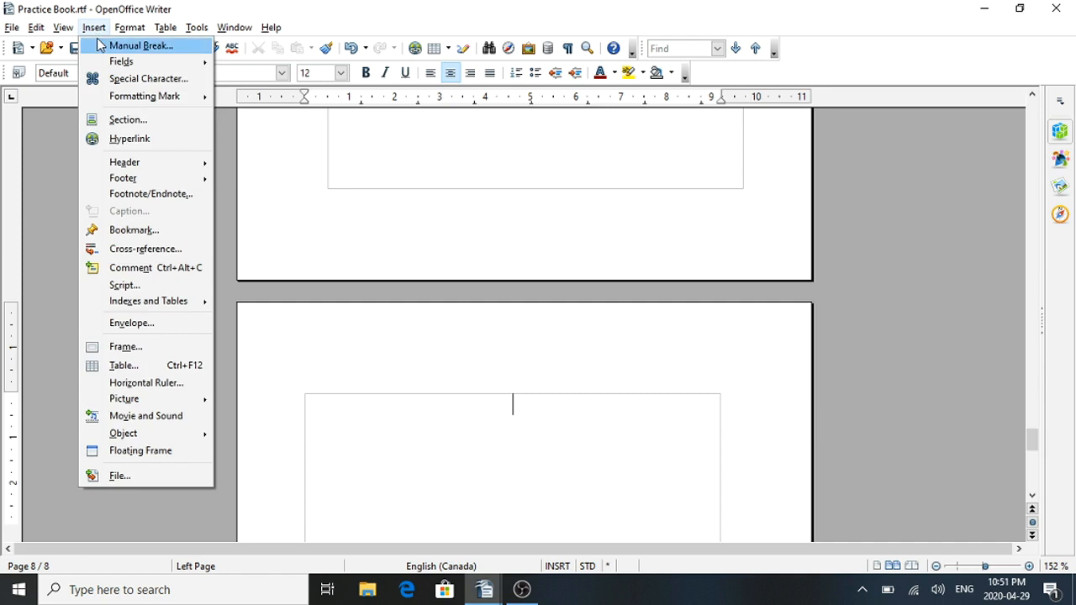
click(140, 46)
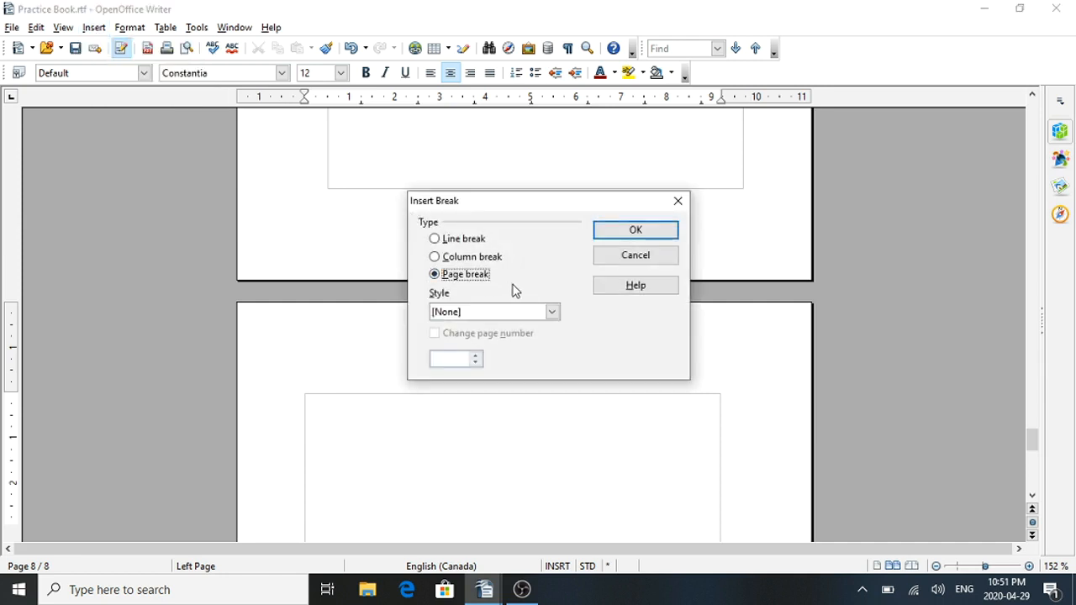
click(553, 313)
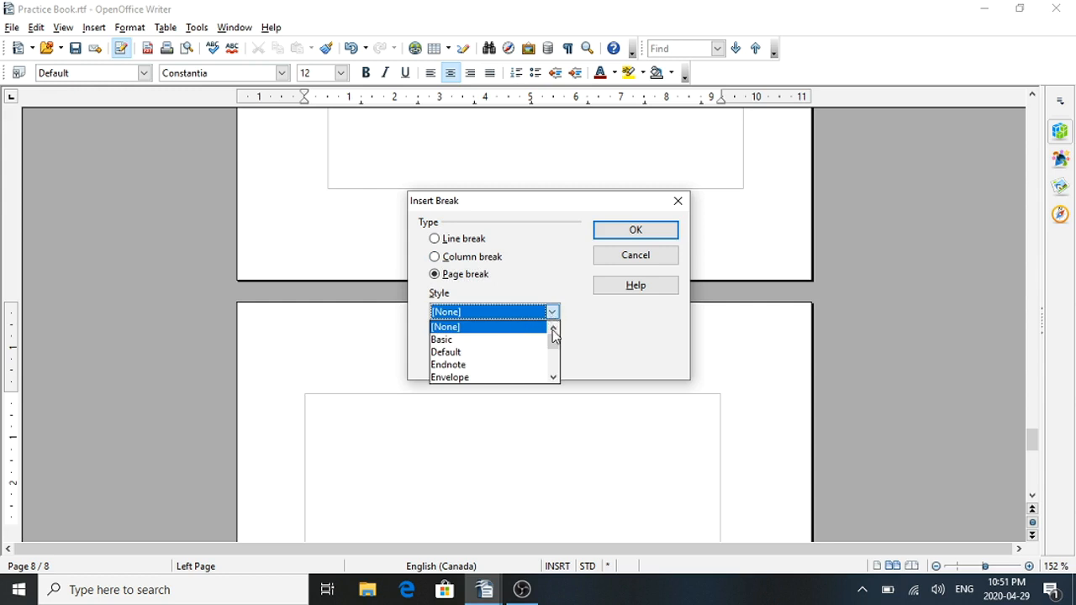
drag(553, 346, 553, 317)
click(636, 260)
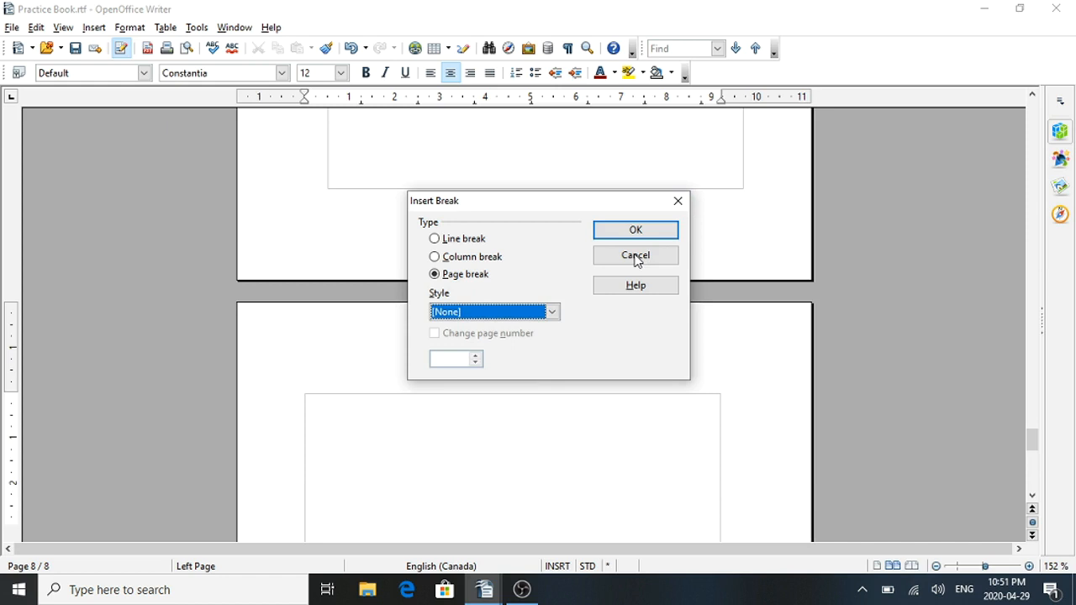
click(636, 257)
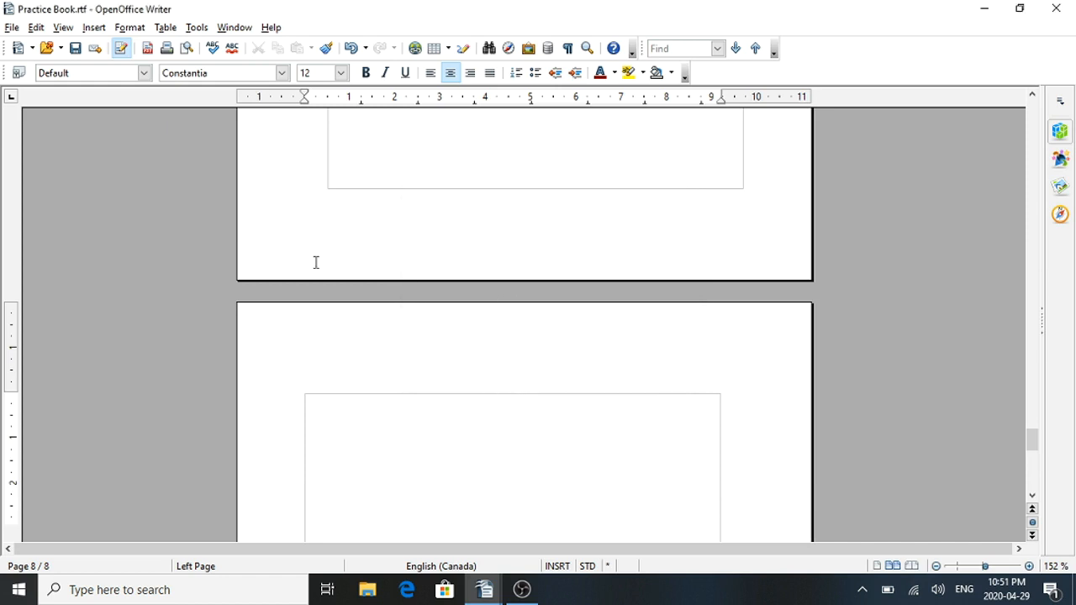
Step: Apply the Left Page style to page 8 and continue the document onto page 9
click(130, 27)
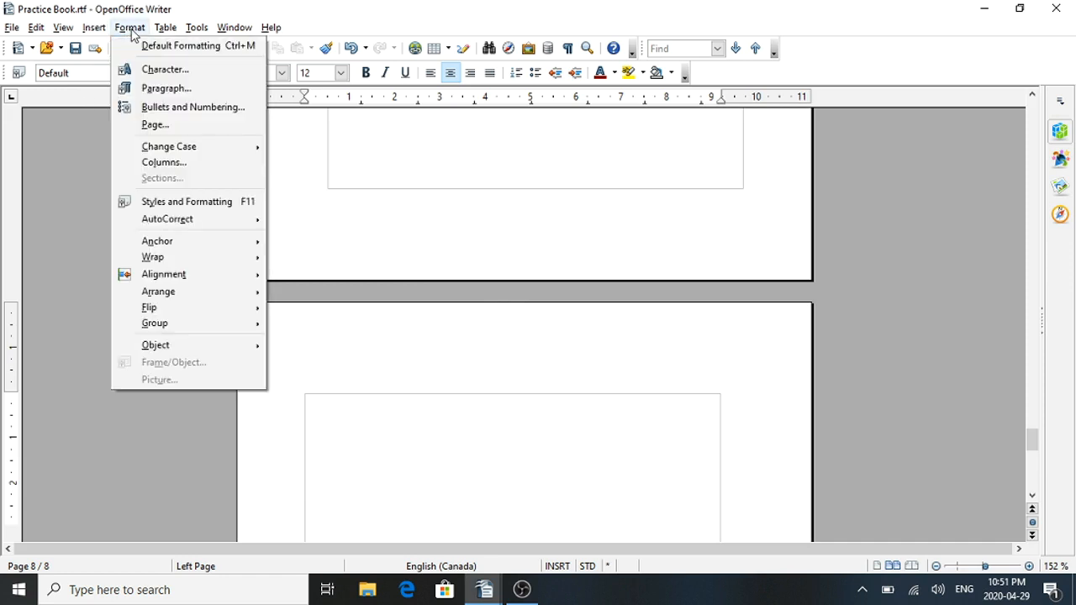
click(165, 203)
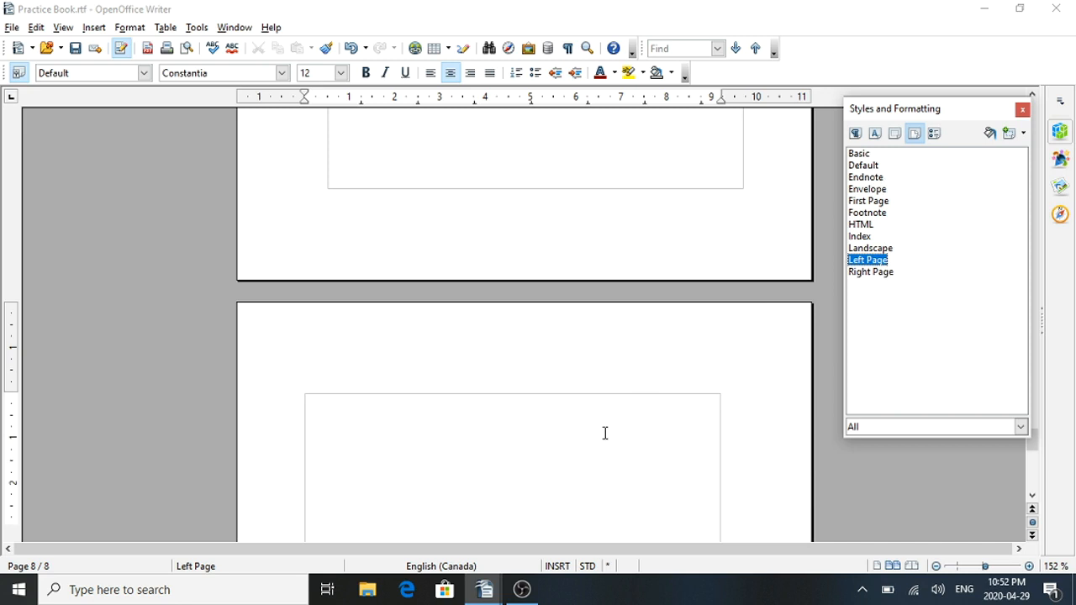
double_click(869, 261)
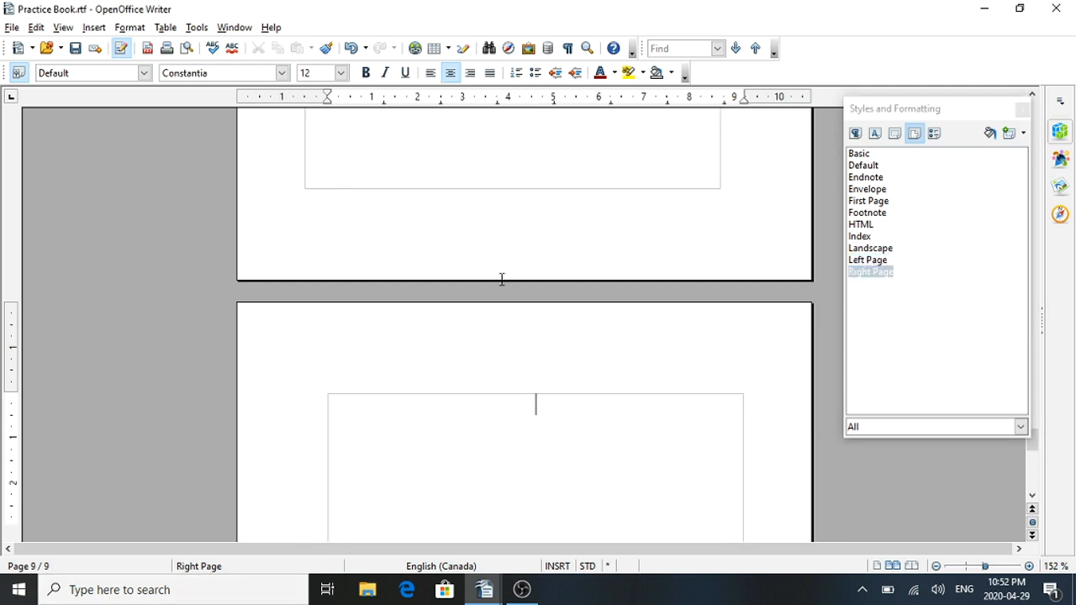
click(566, 132)
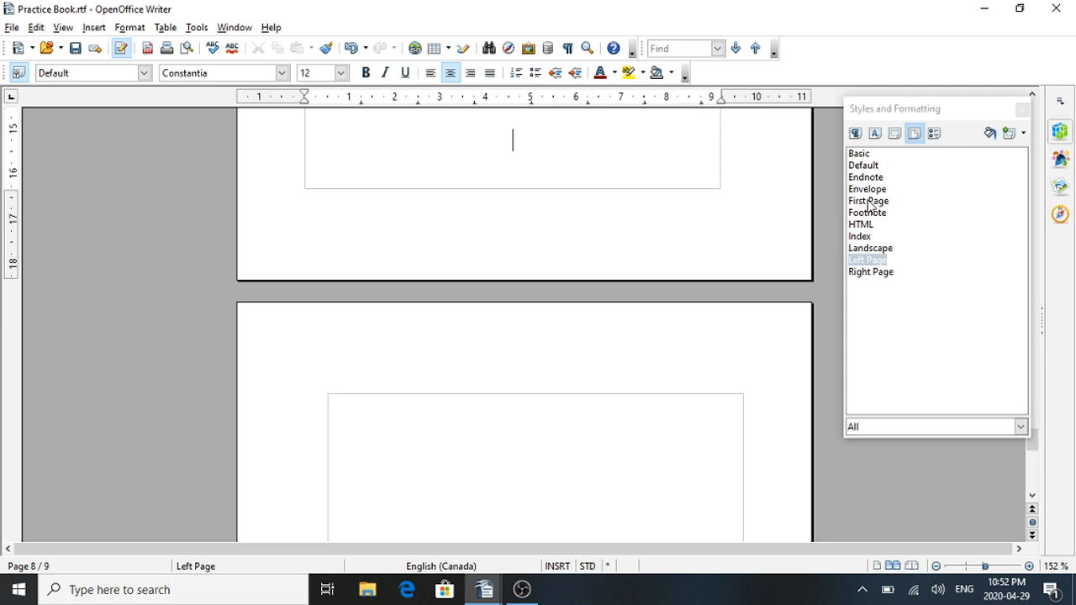
click(1024, 110)
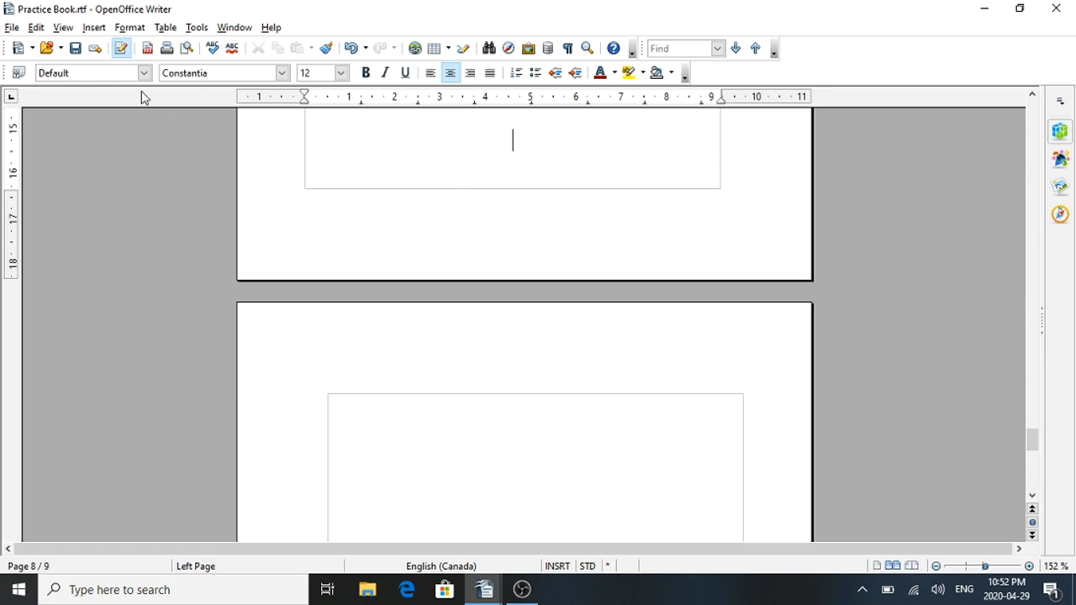
Step: Review the margins, page layout and next style of page 8's Left Page style
click(131, 28)
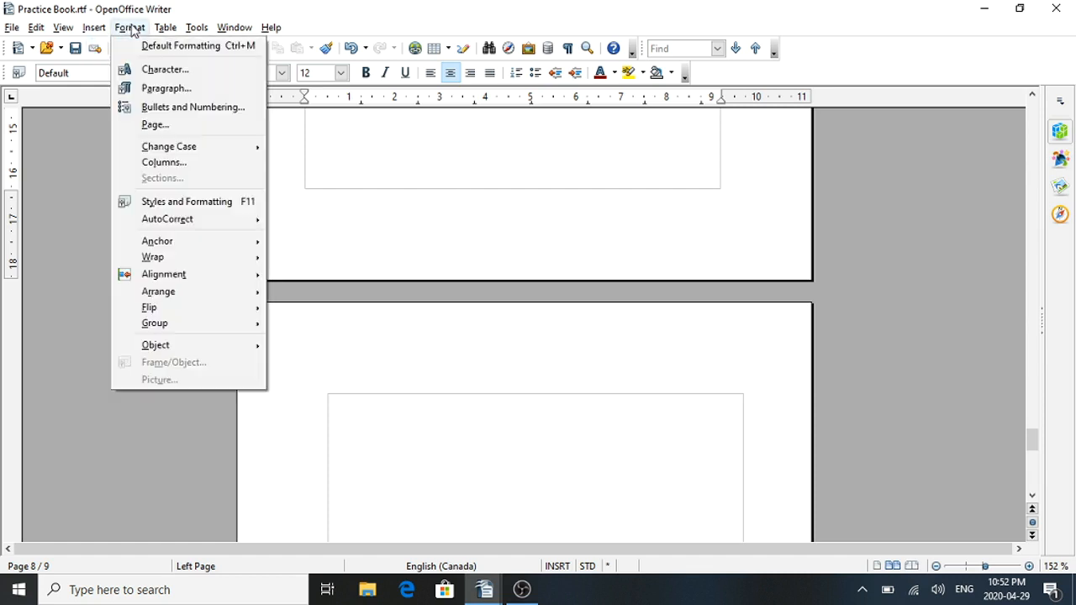
click(153, 124)
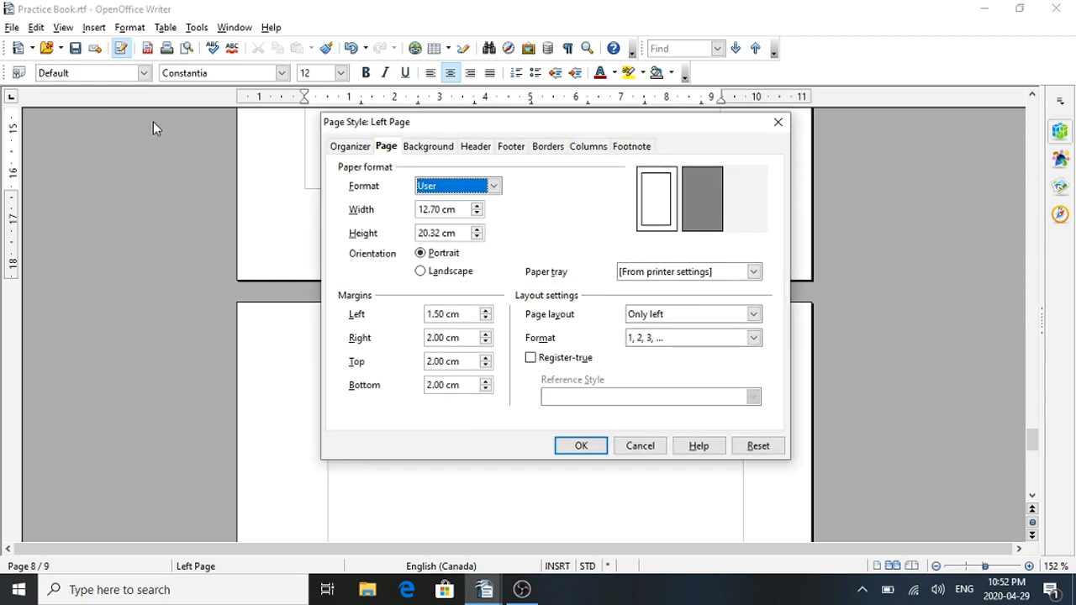
click(347, 146)
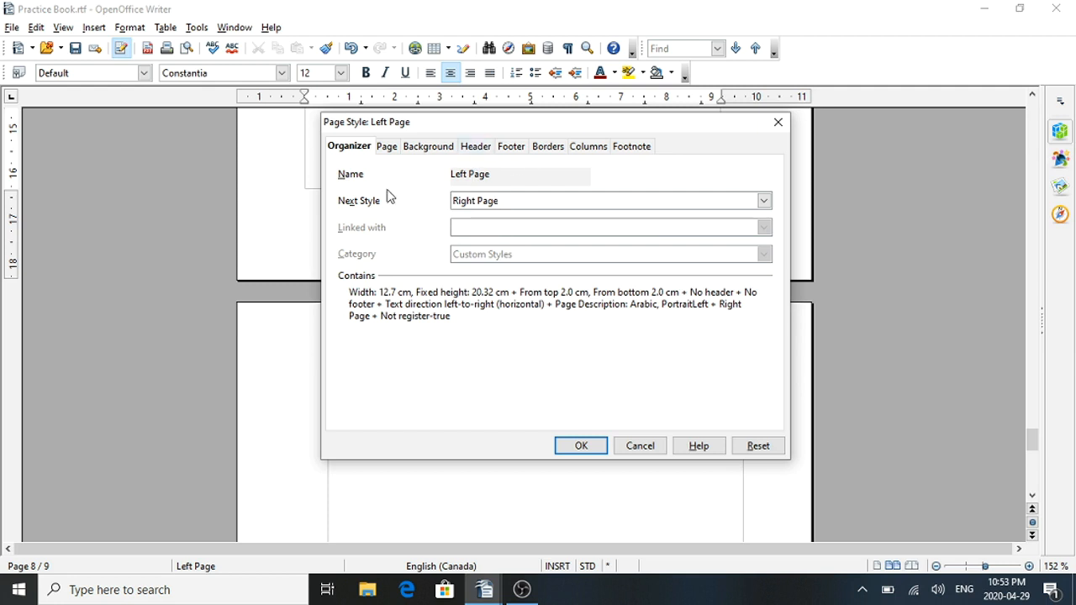
click(388, 147)
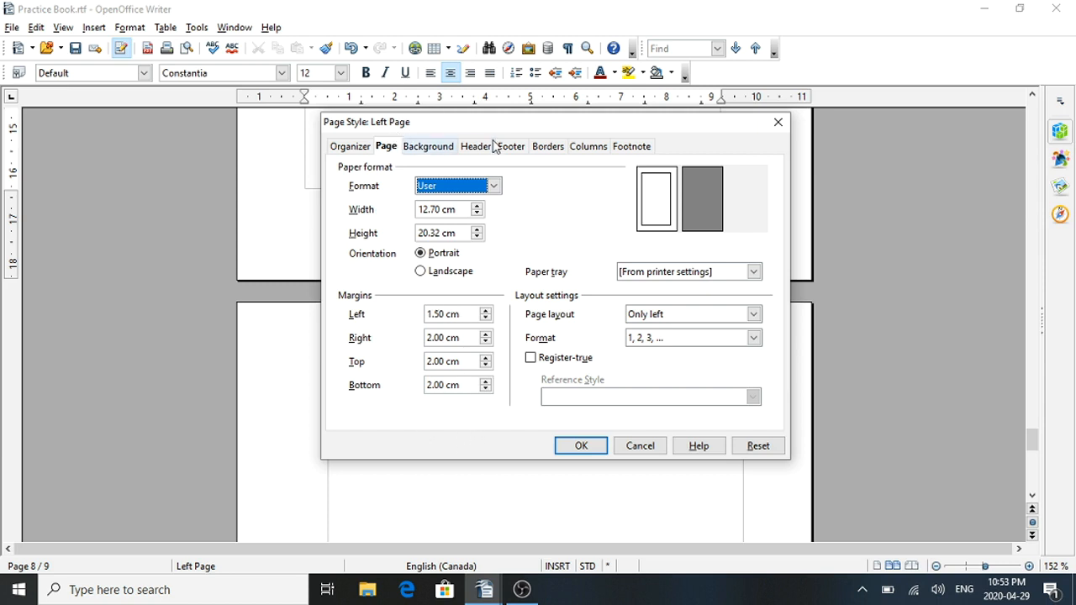
click(588, 446)
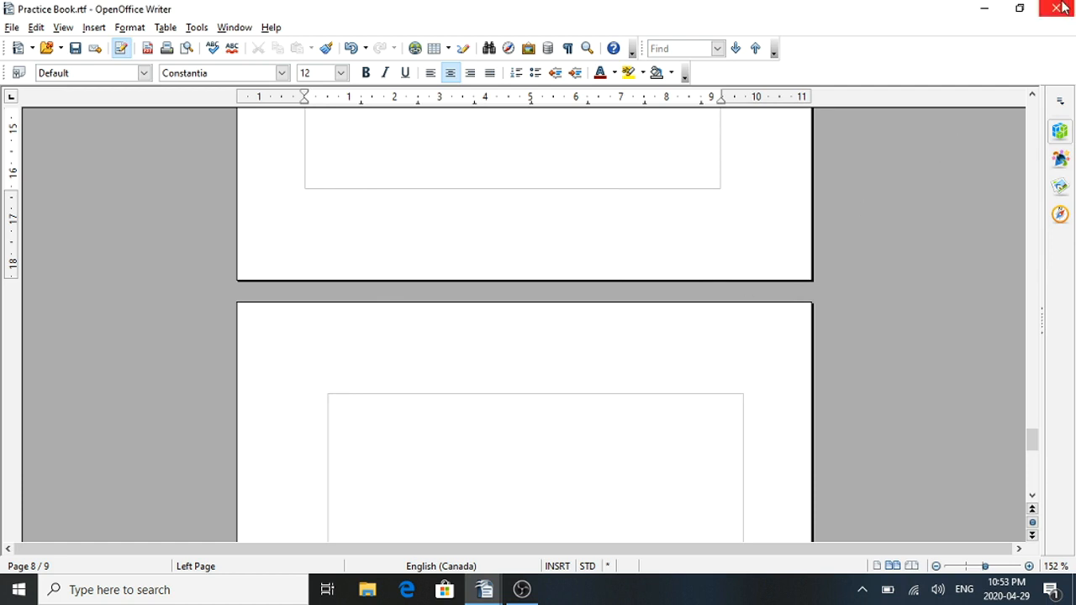
Step: Save the practice book, keeping its current Rich Text Format, and close the document
click(74, 48)
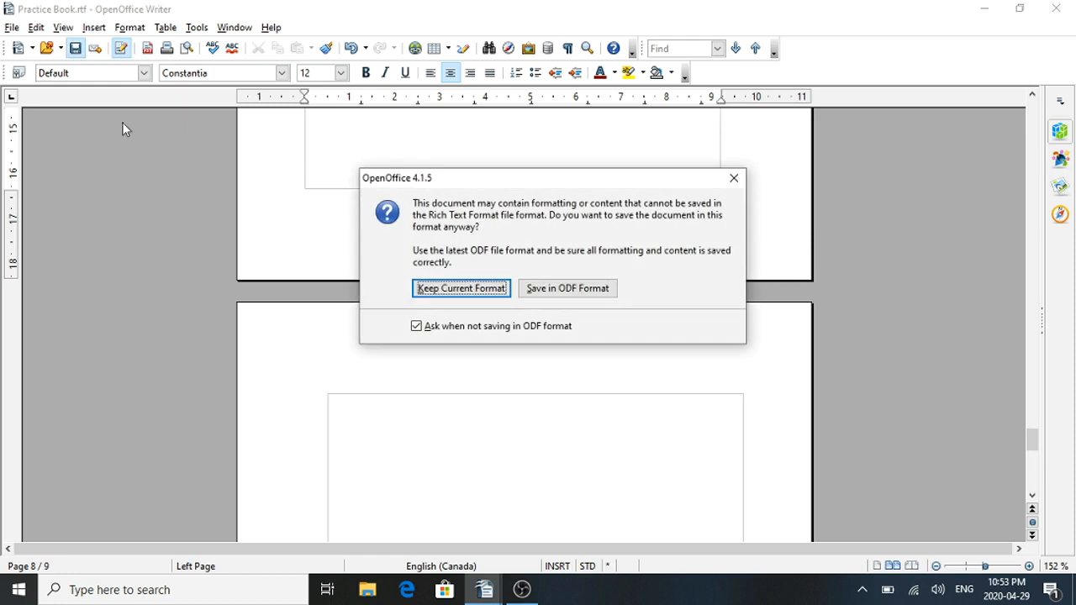
click(471, 290)
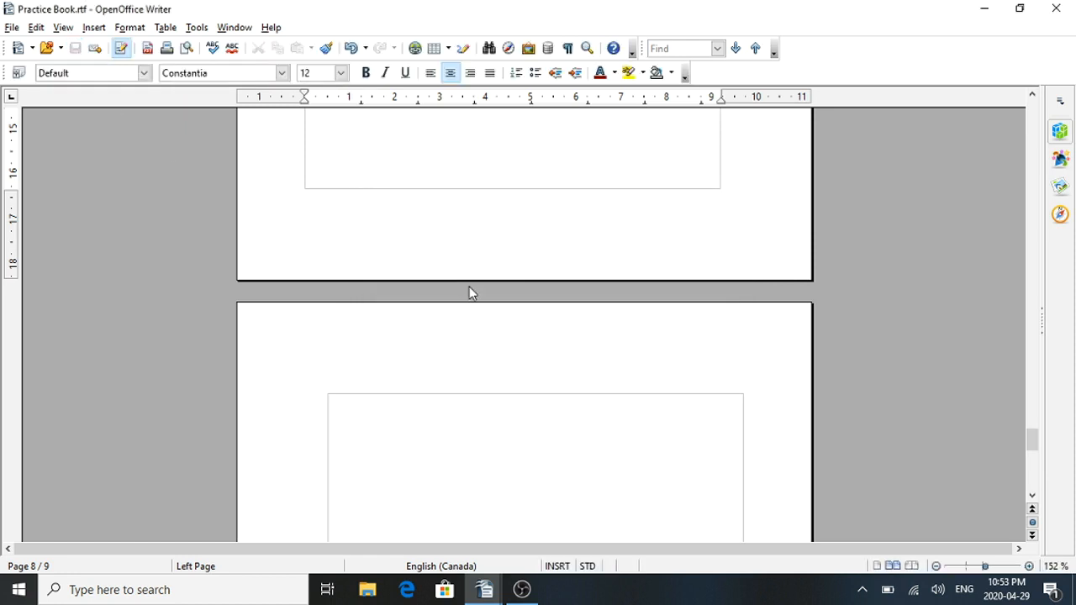
click(1058, 12)
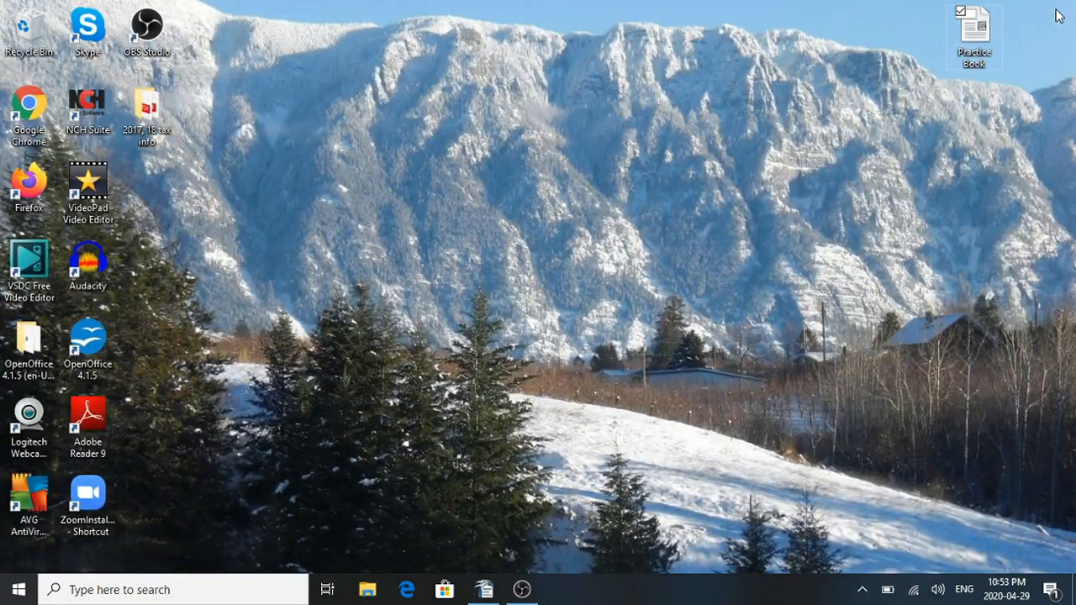